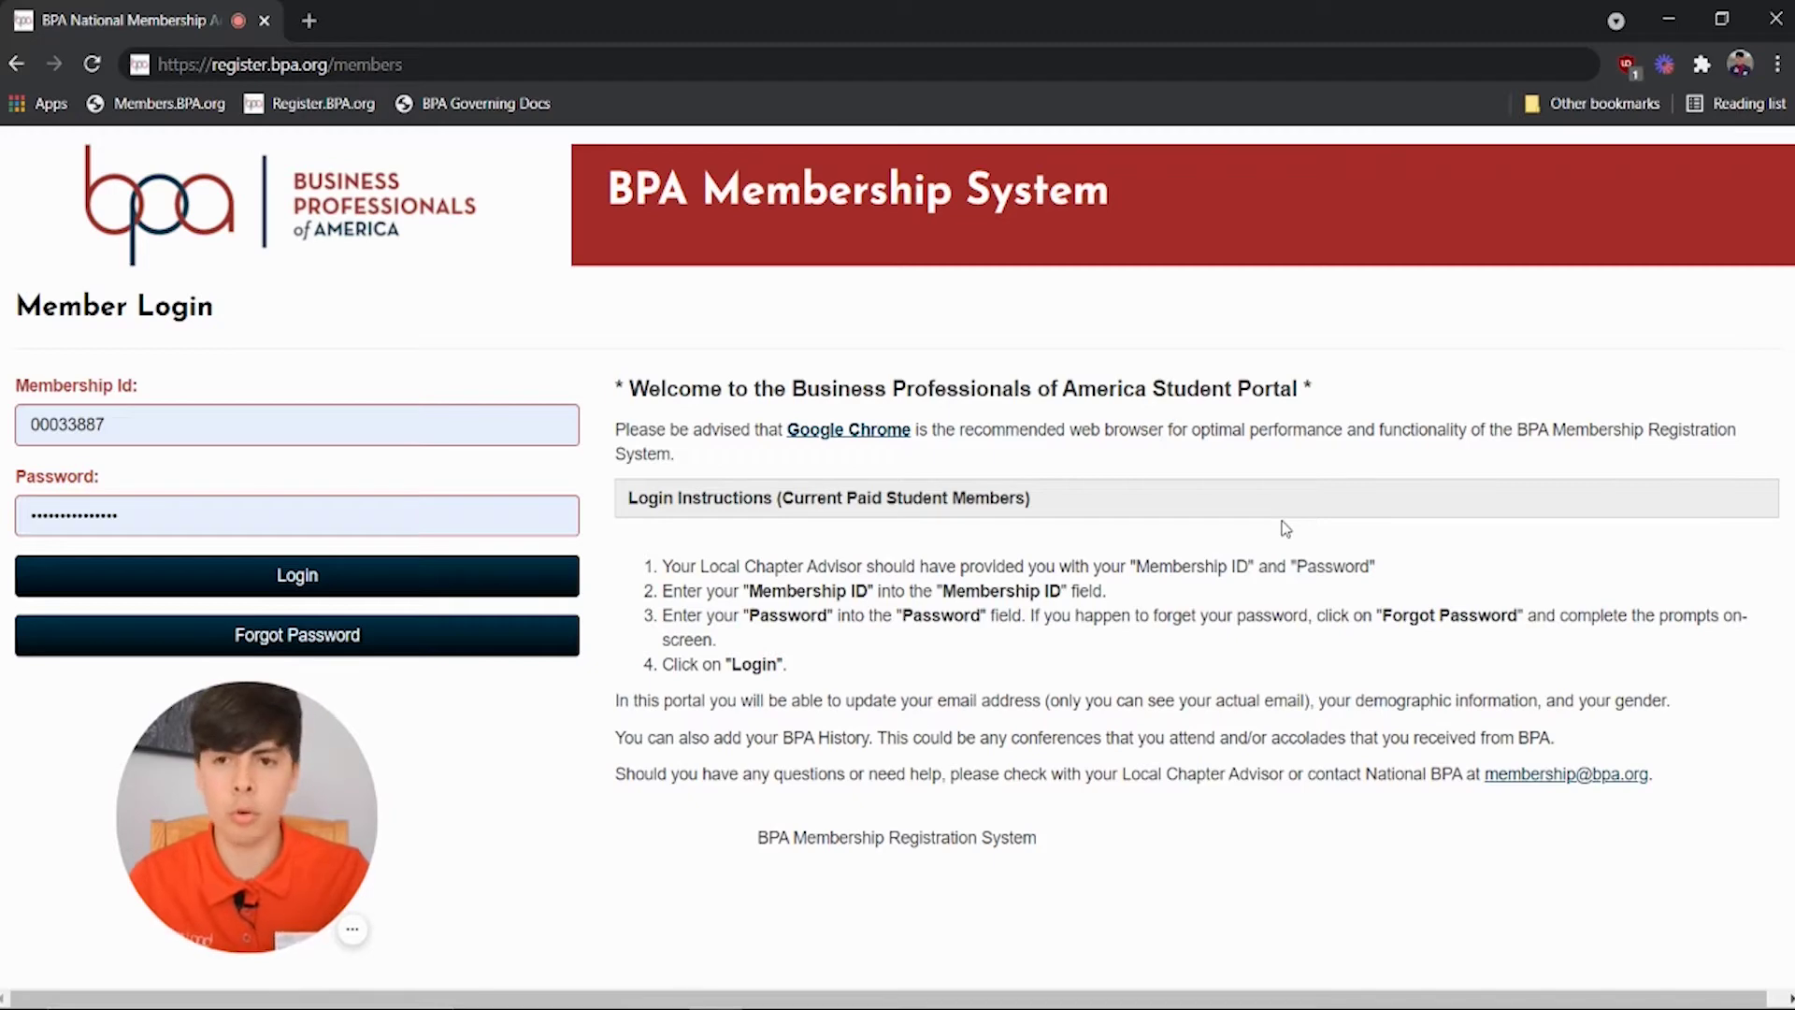
left_click(247, 67)
left_click(451, 70)
left_click_drag(476, 70, 229, 68)
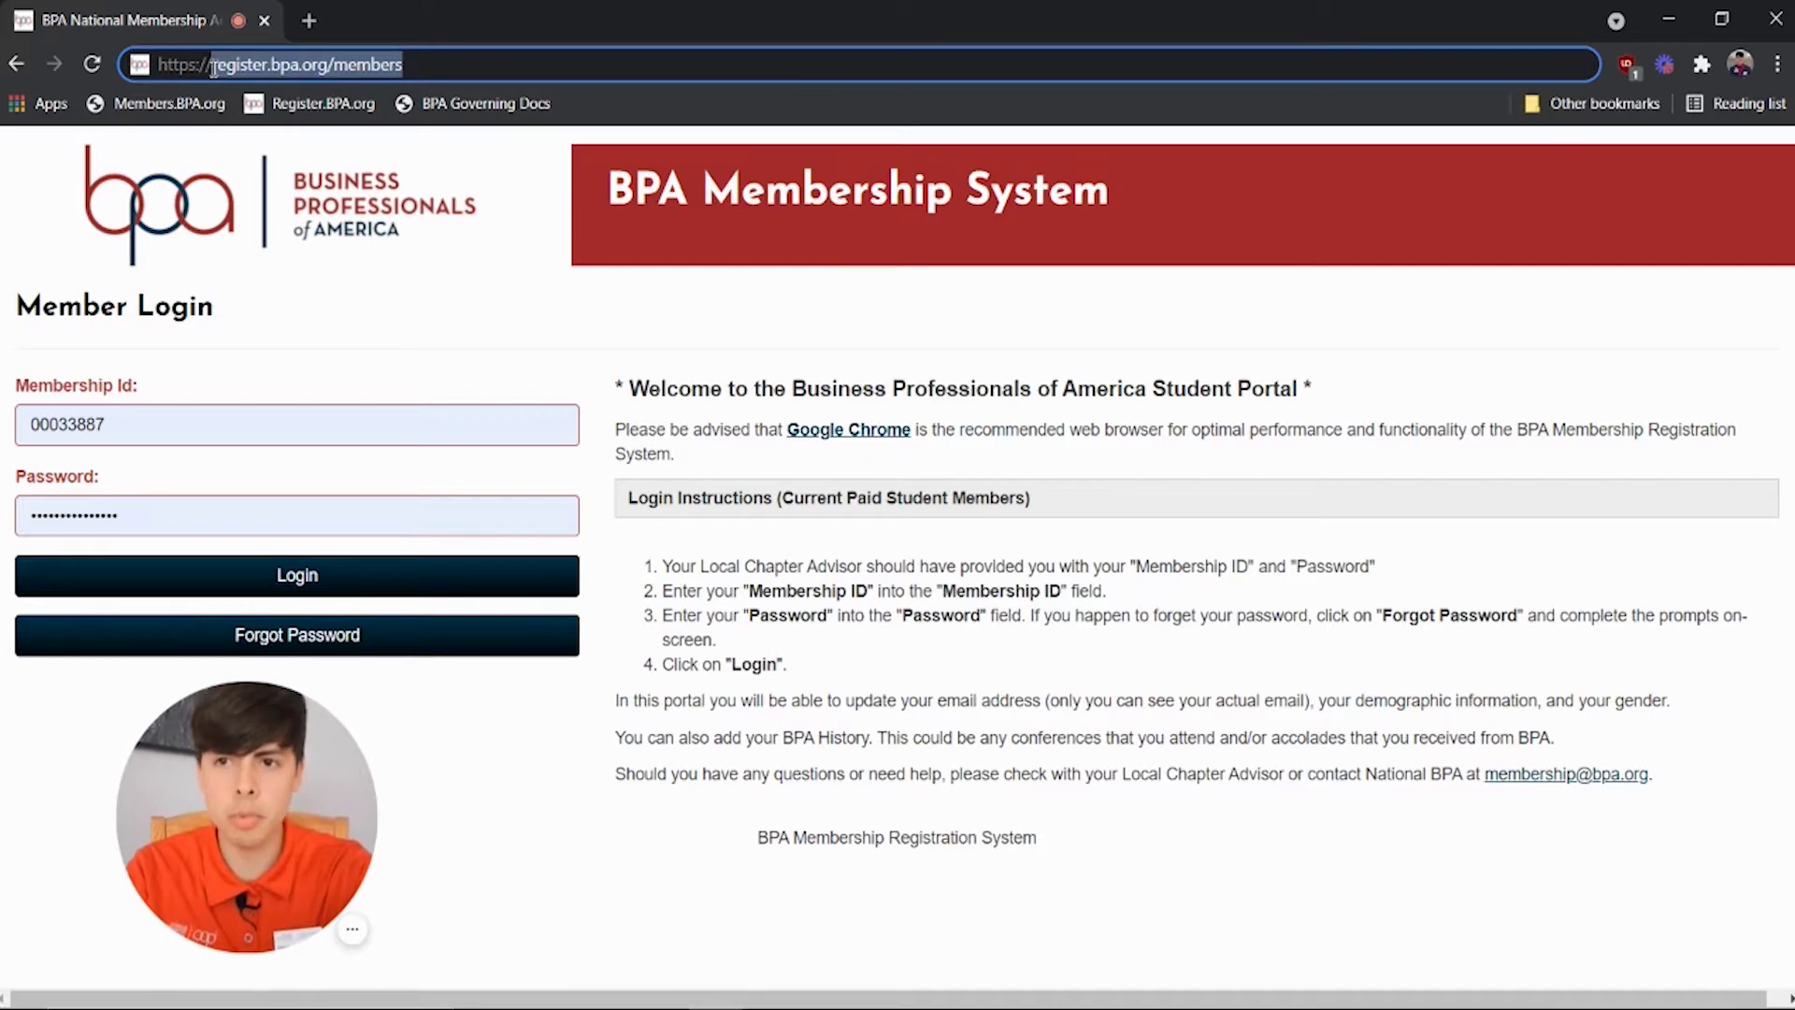
left_click(693, 412)
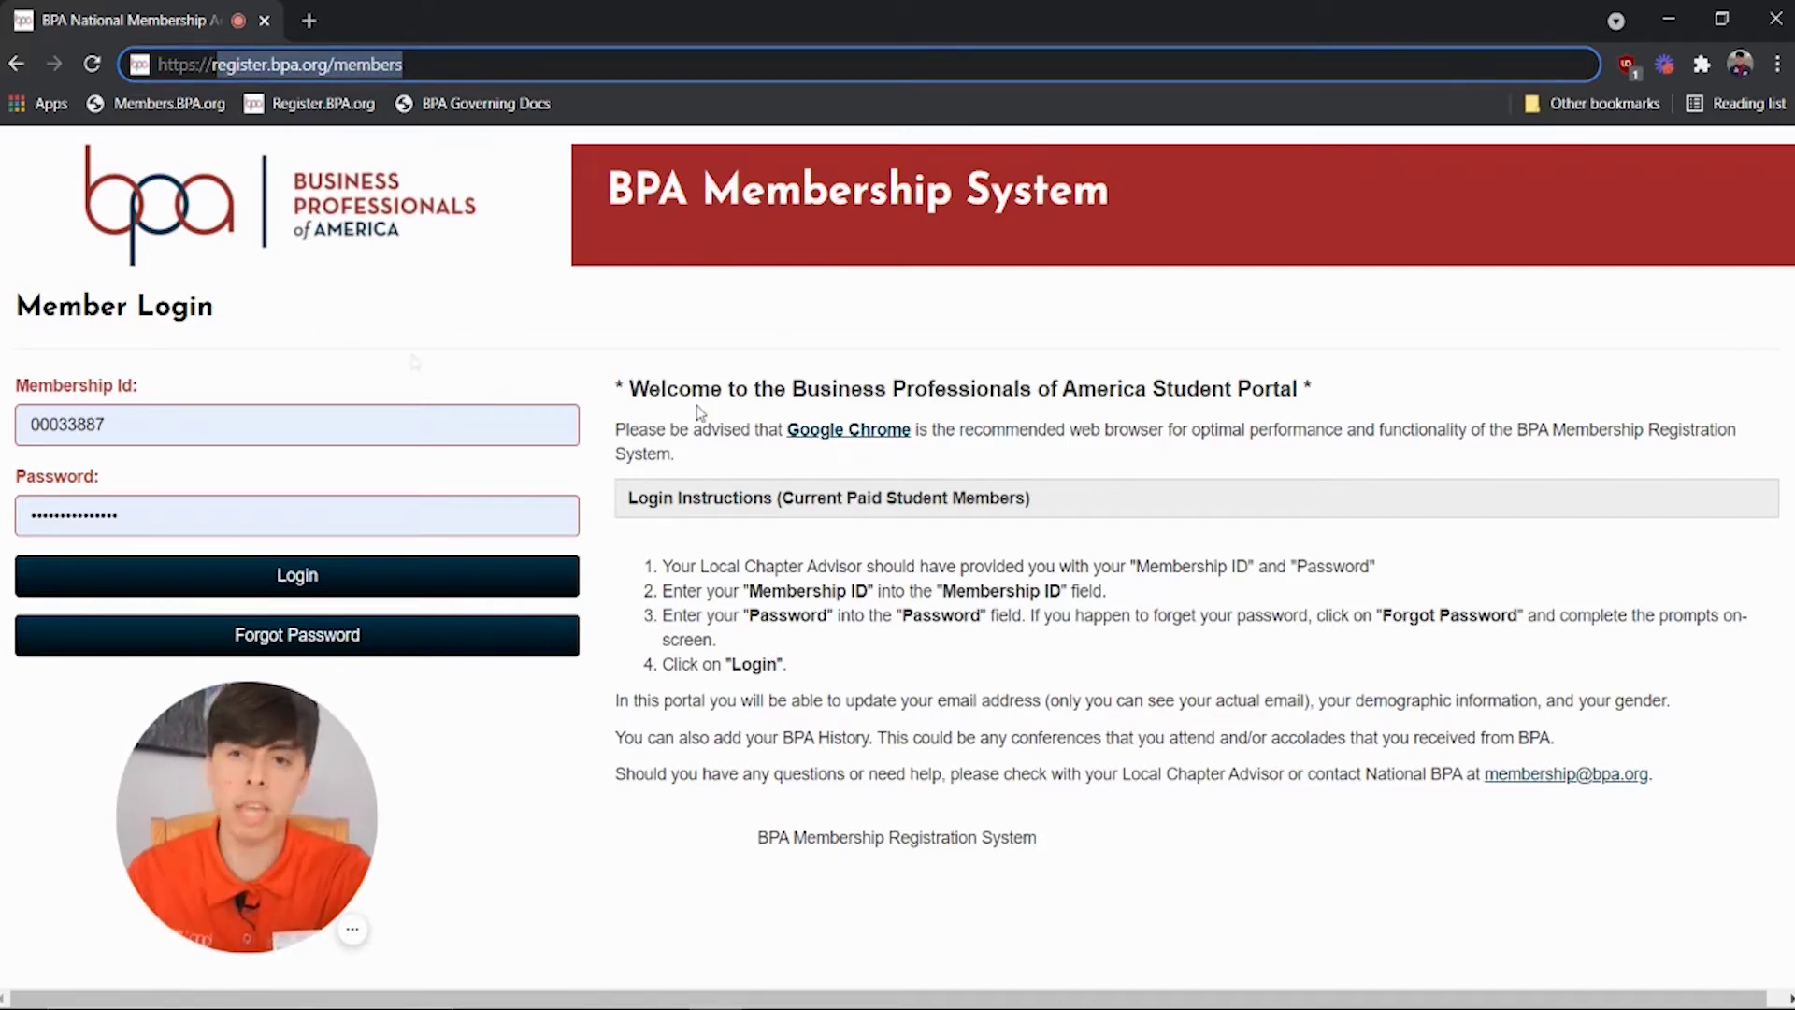
left_click(84, 341)
left_click(97, 413)
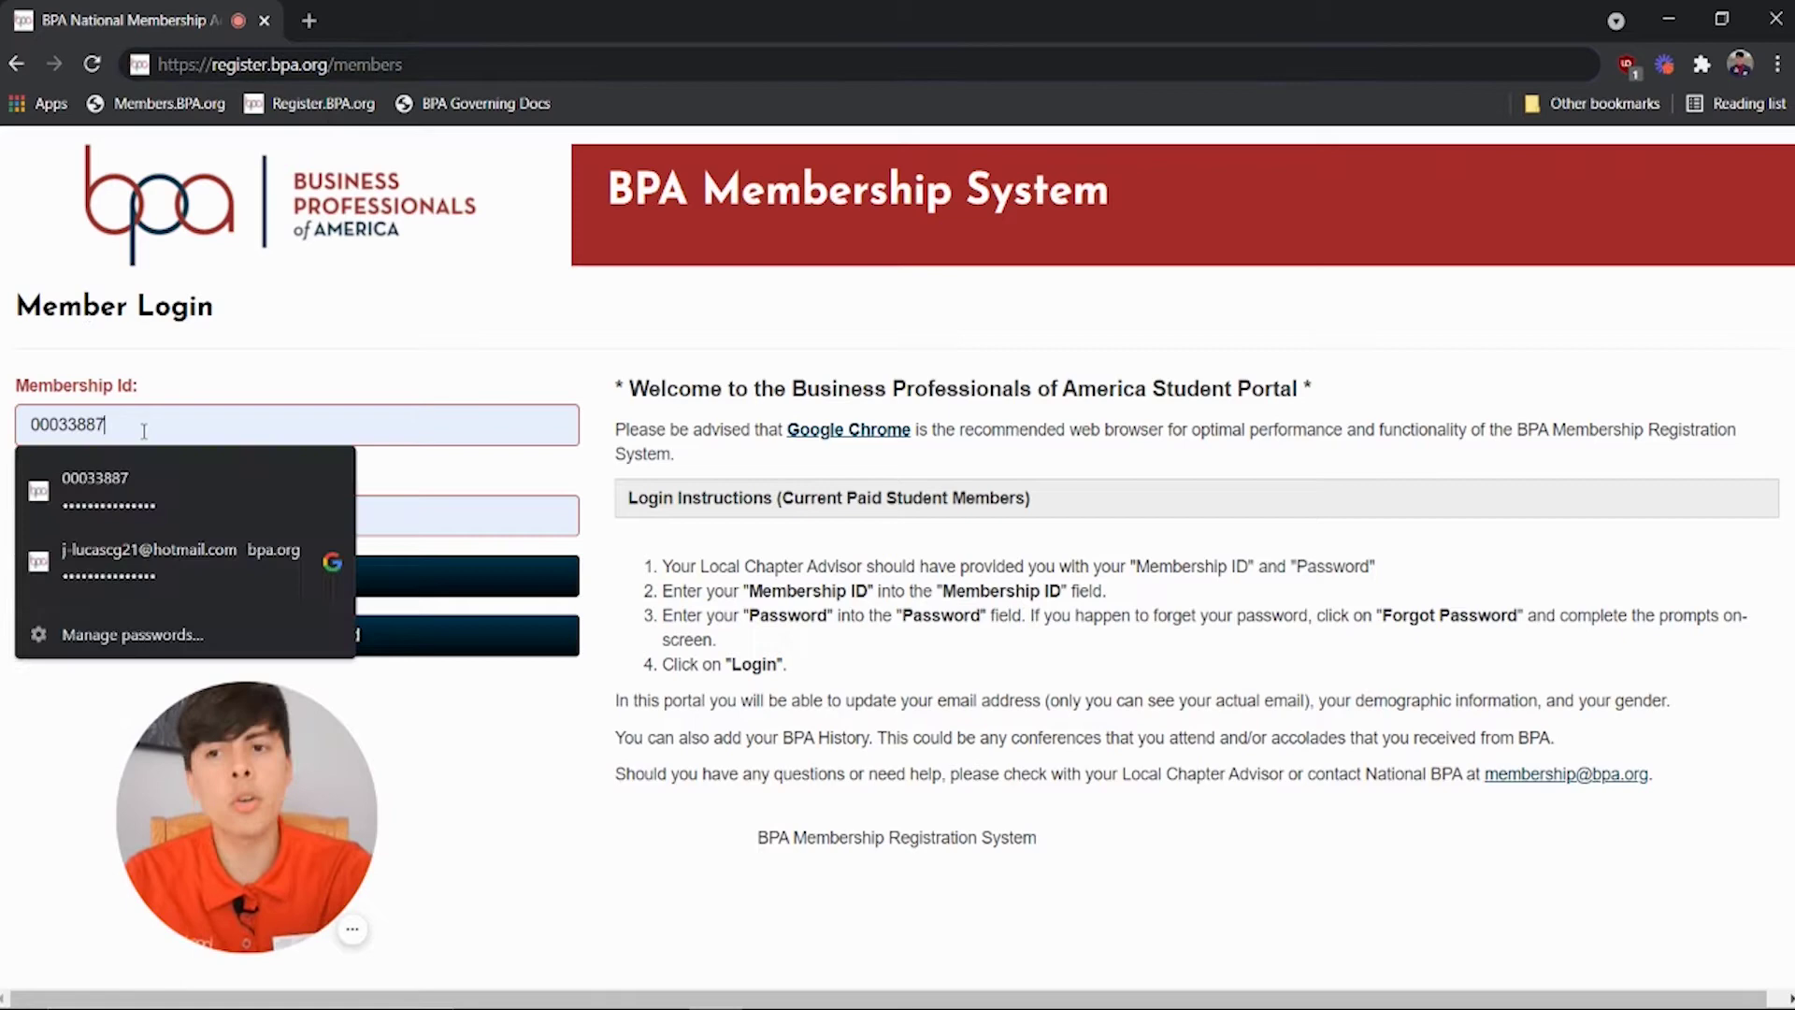
left_click(262, 362)
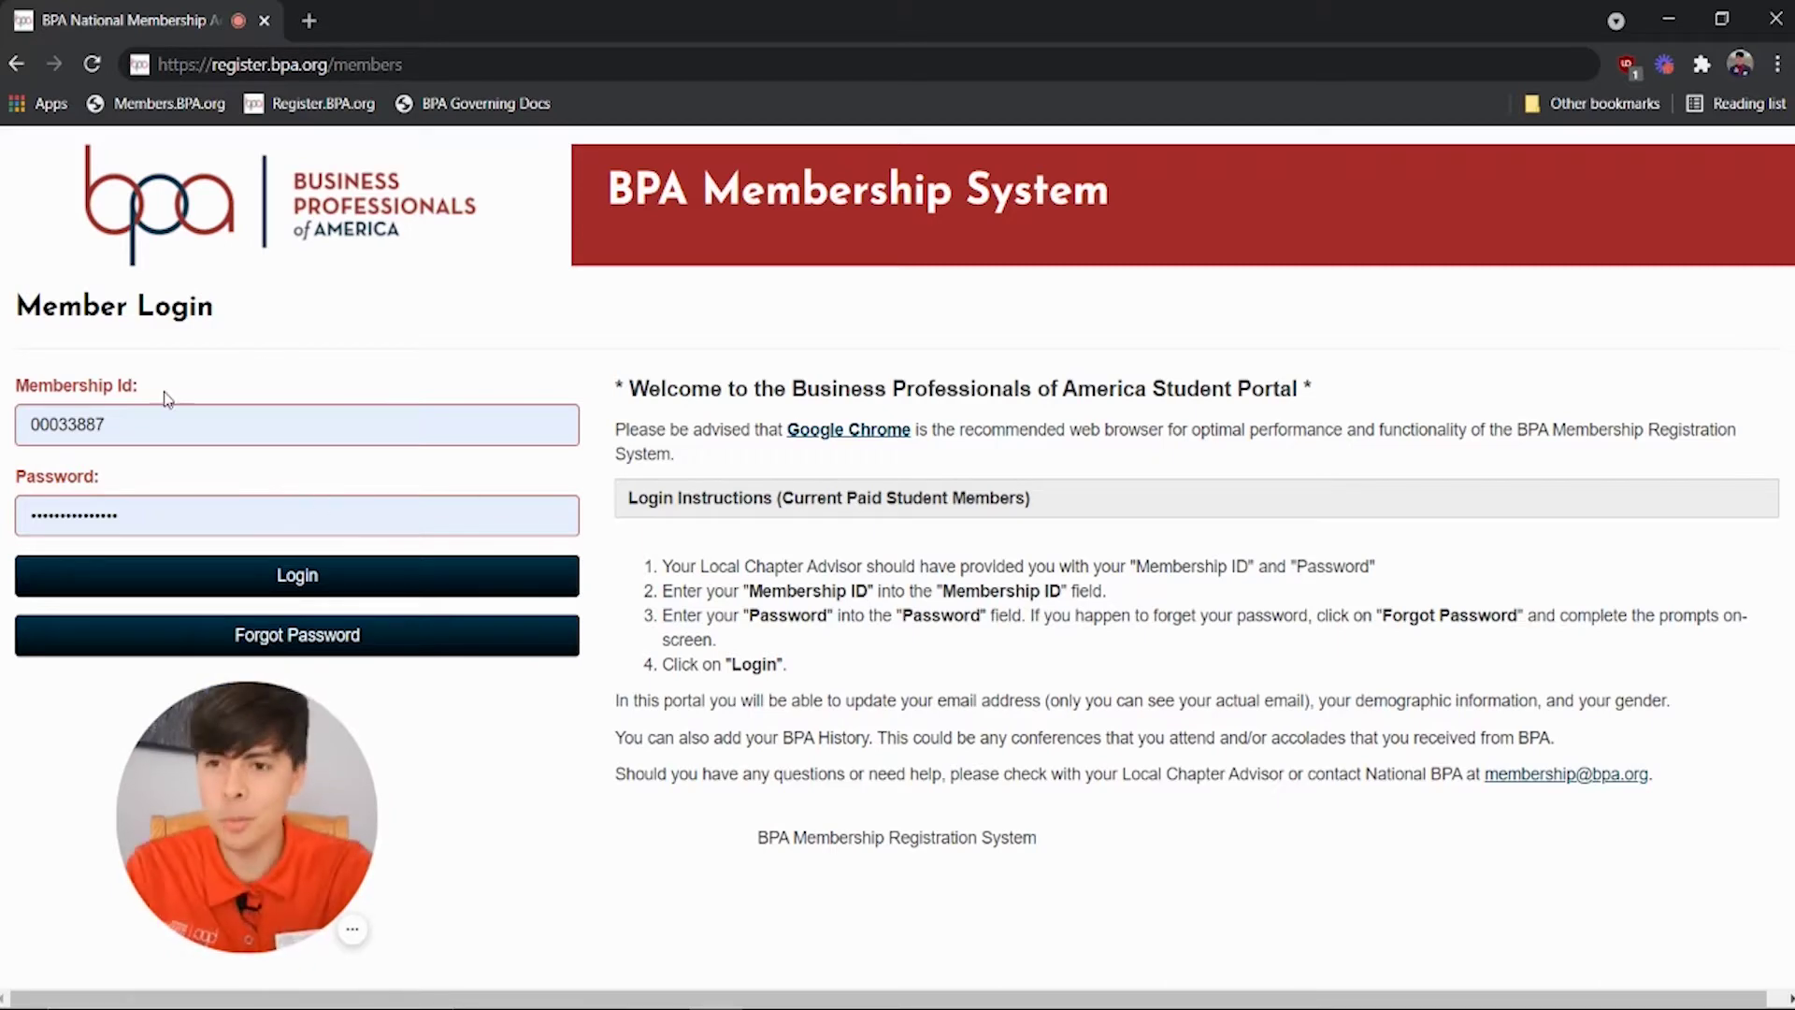
Step: Log in to the member portal and open Torch Awards, which lists no submitted activities
left_click(305, 575)
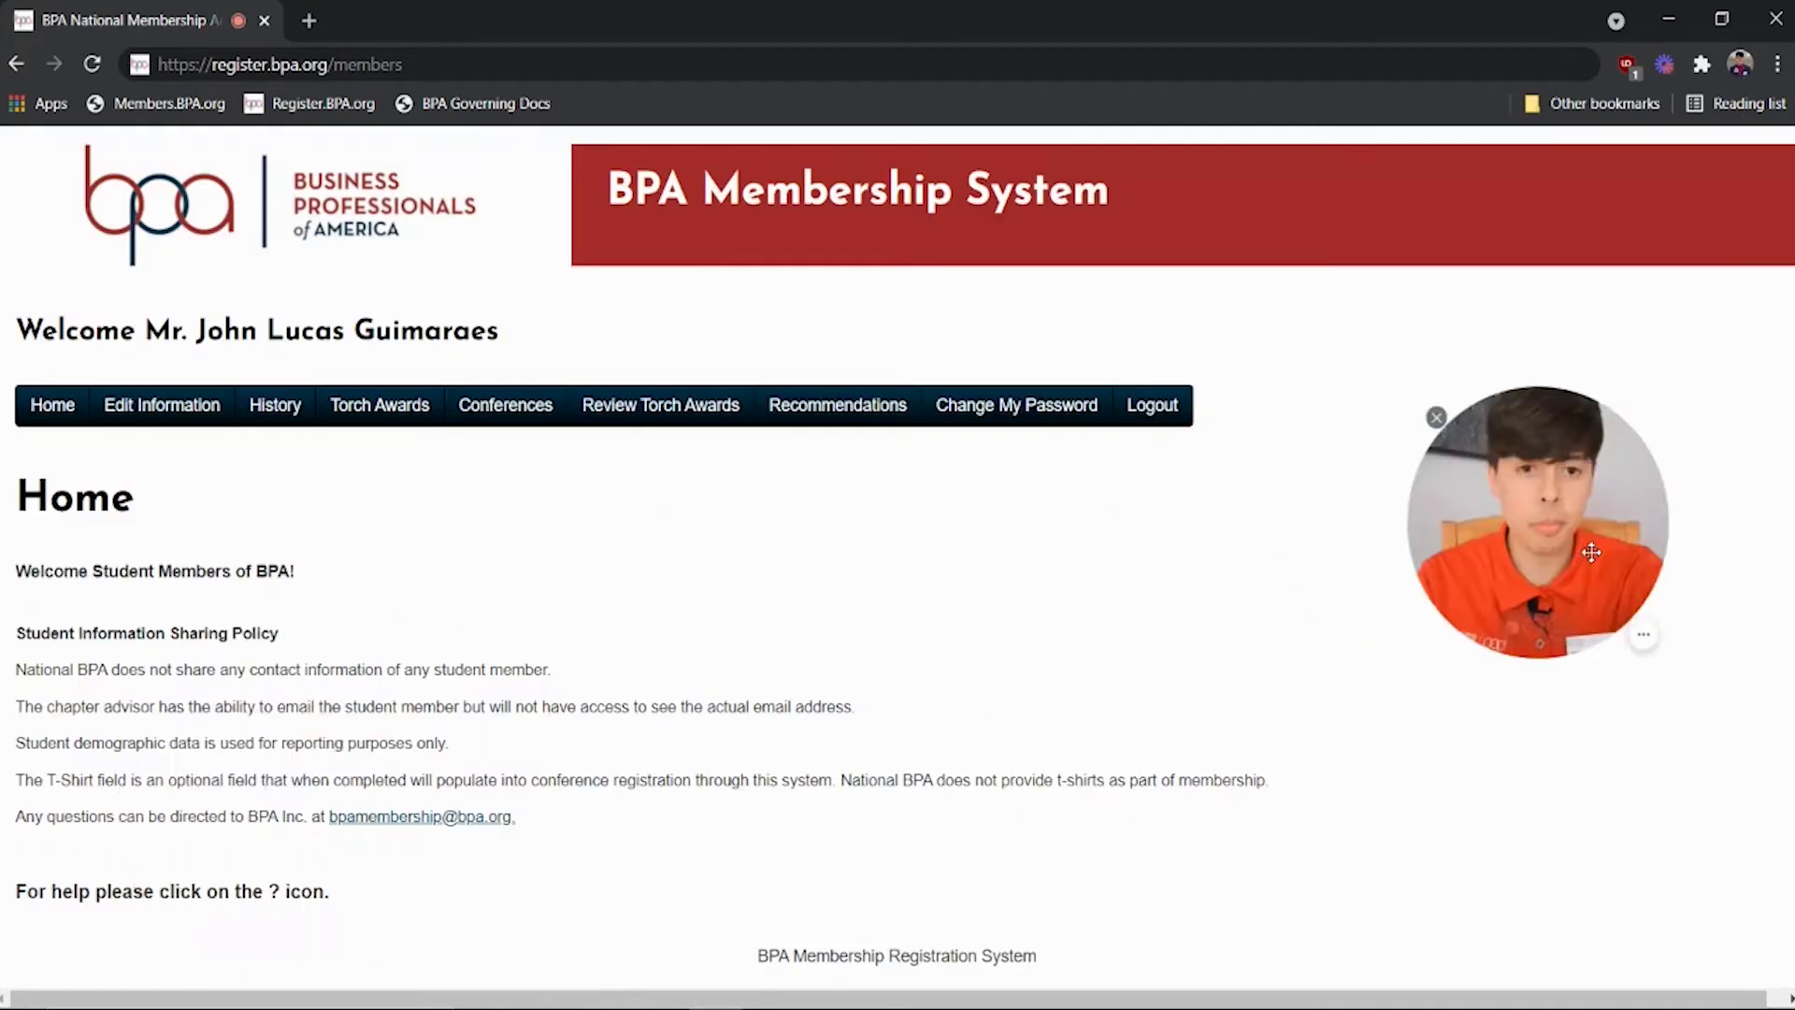
left_click(361, 415)
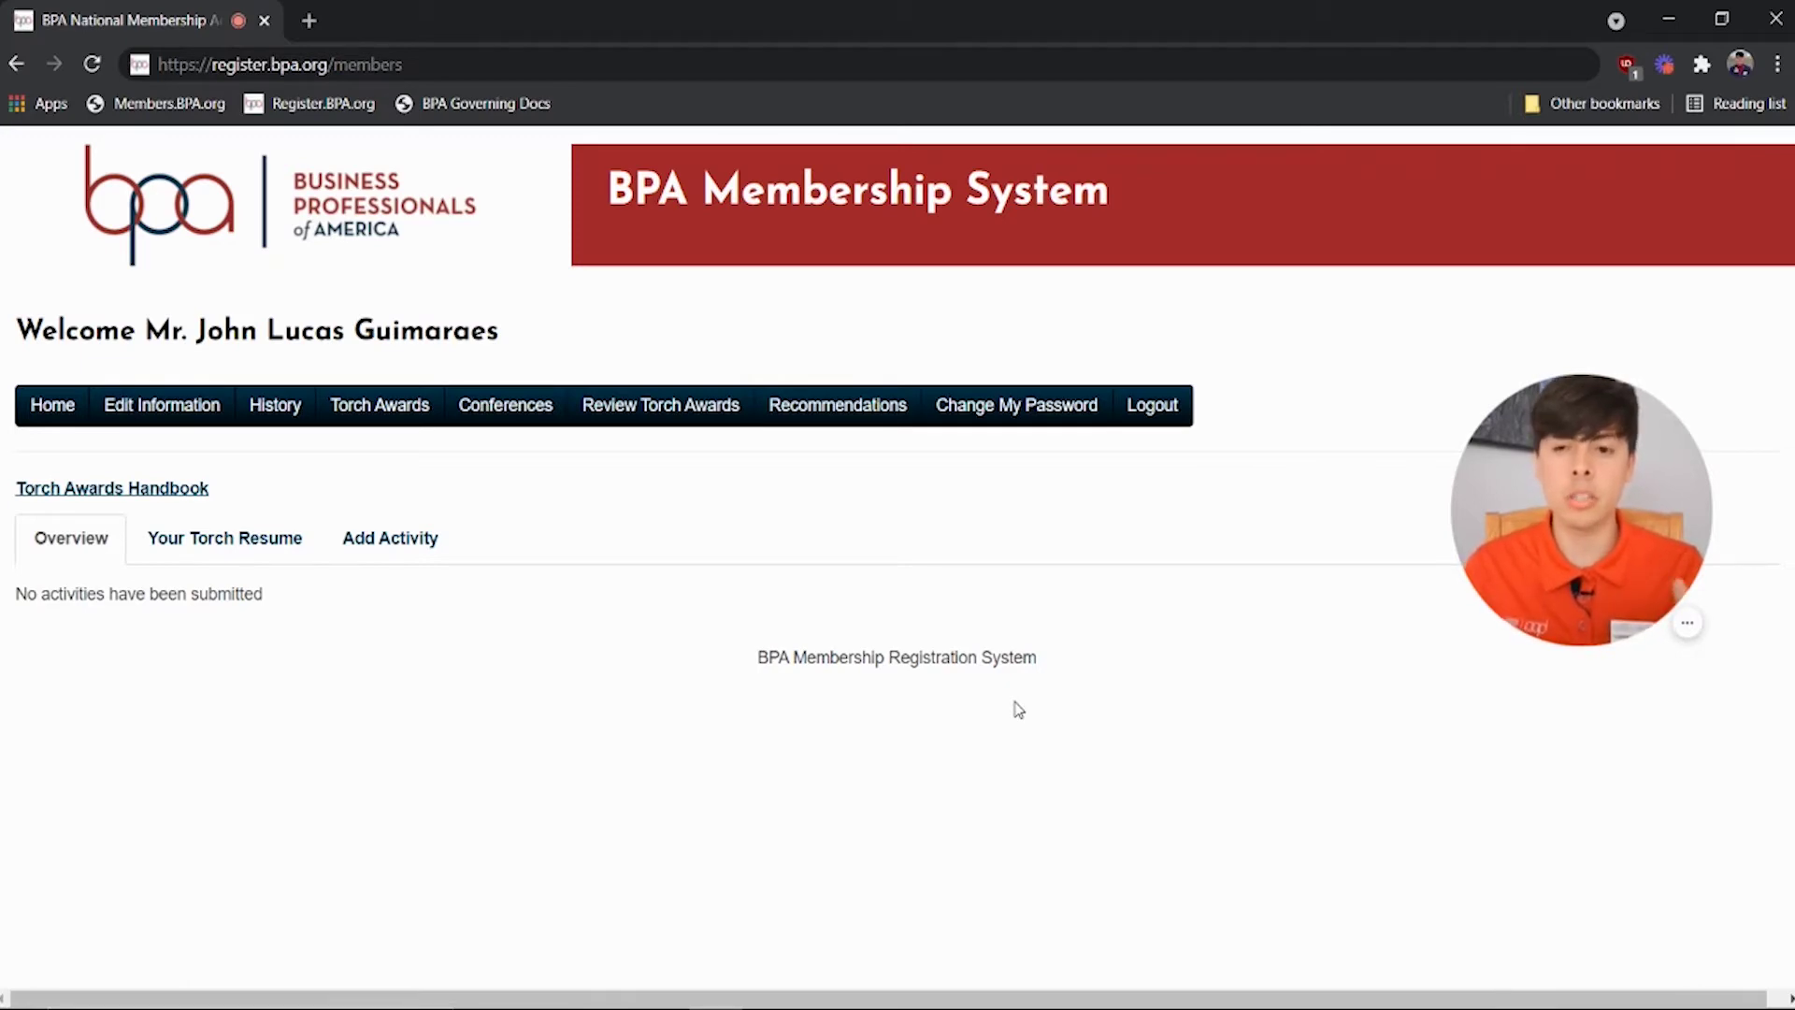
Step: Switch to Add Activity and expand the Patriotism 700s activity list
left_click(387, 559)
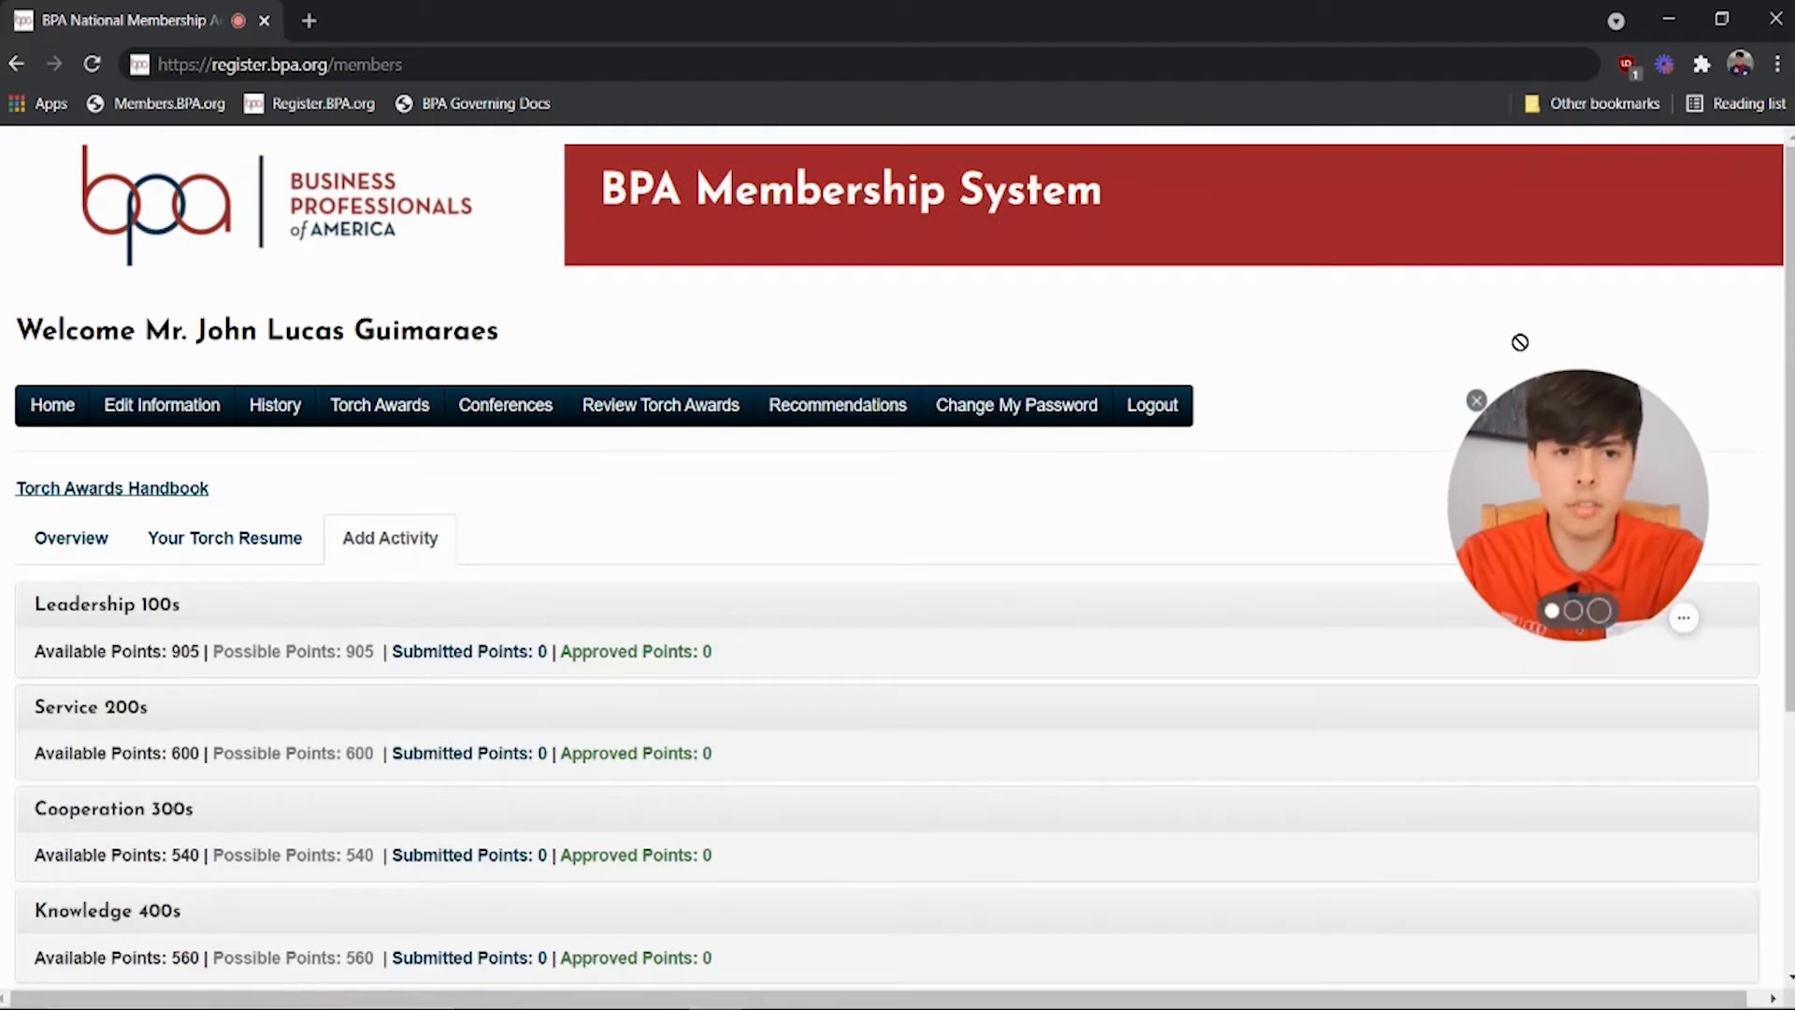
left_click_drag(1520, 342, 1550, 369)
scroll(736, 838, "down", 3)
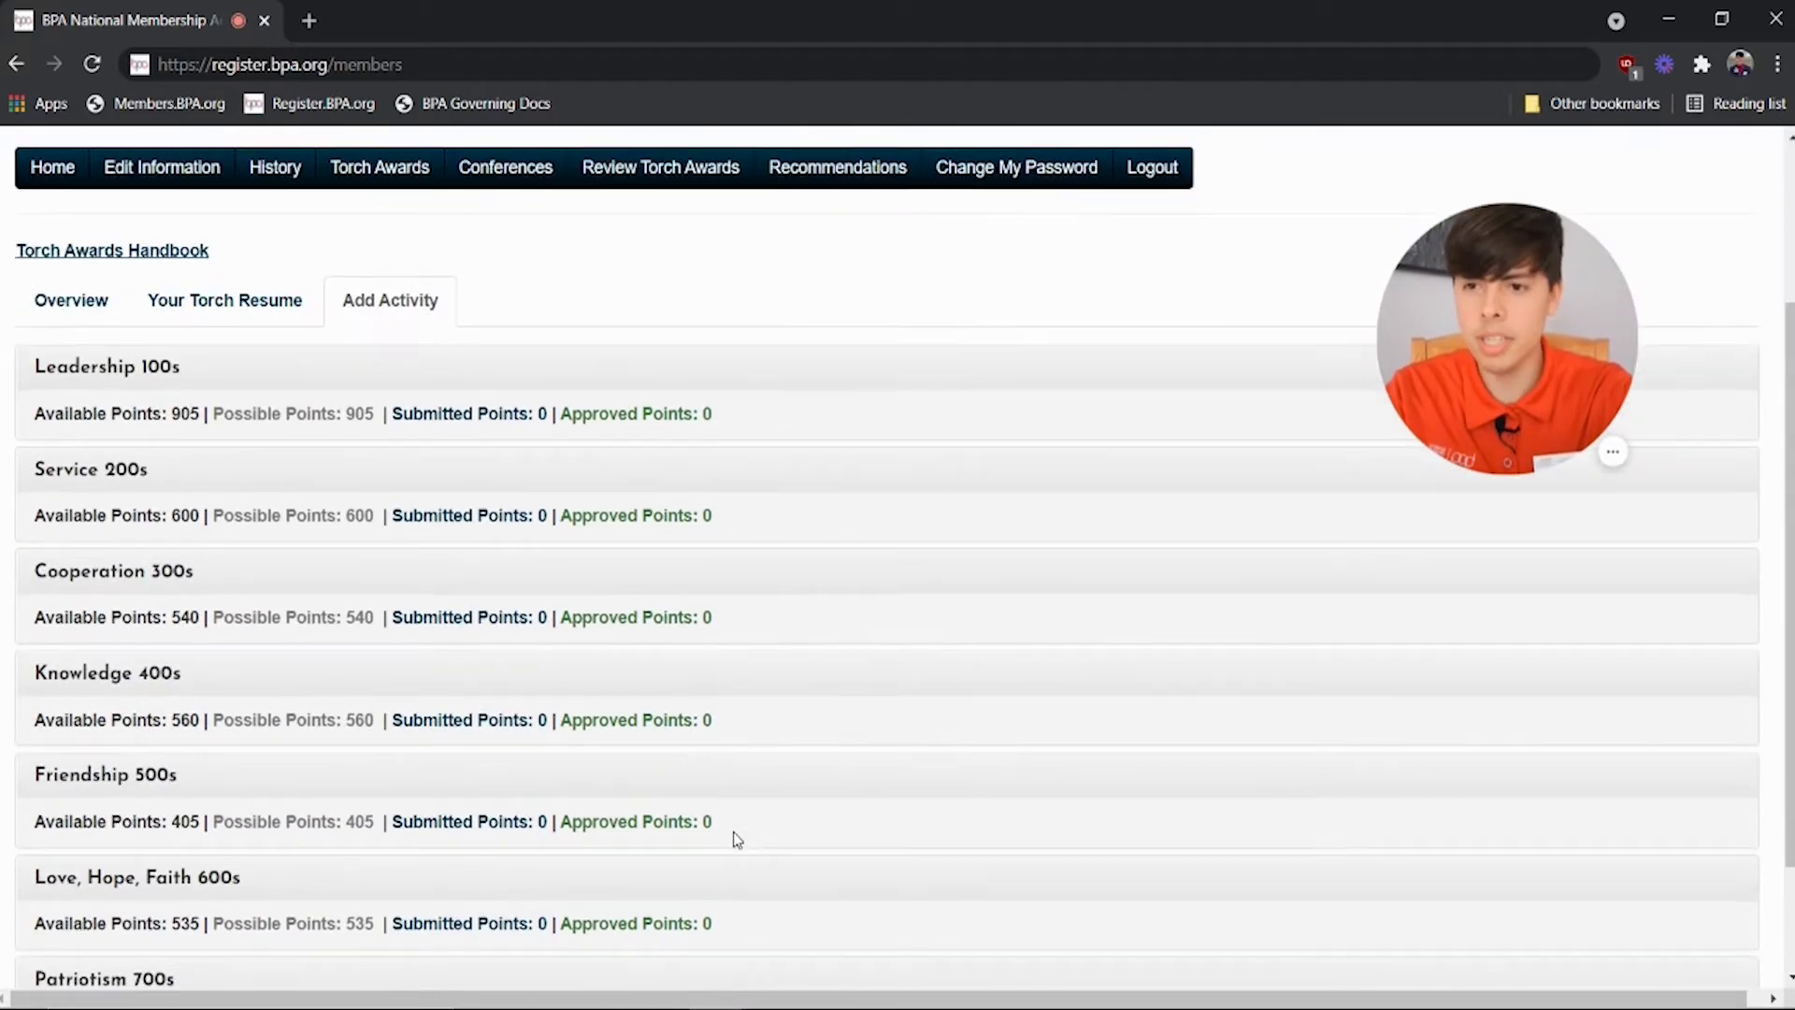
scroll(735, 839, "down", 2)
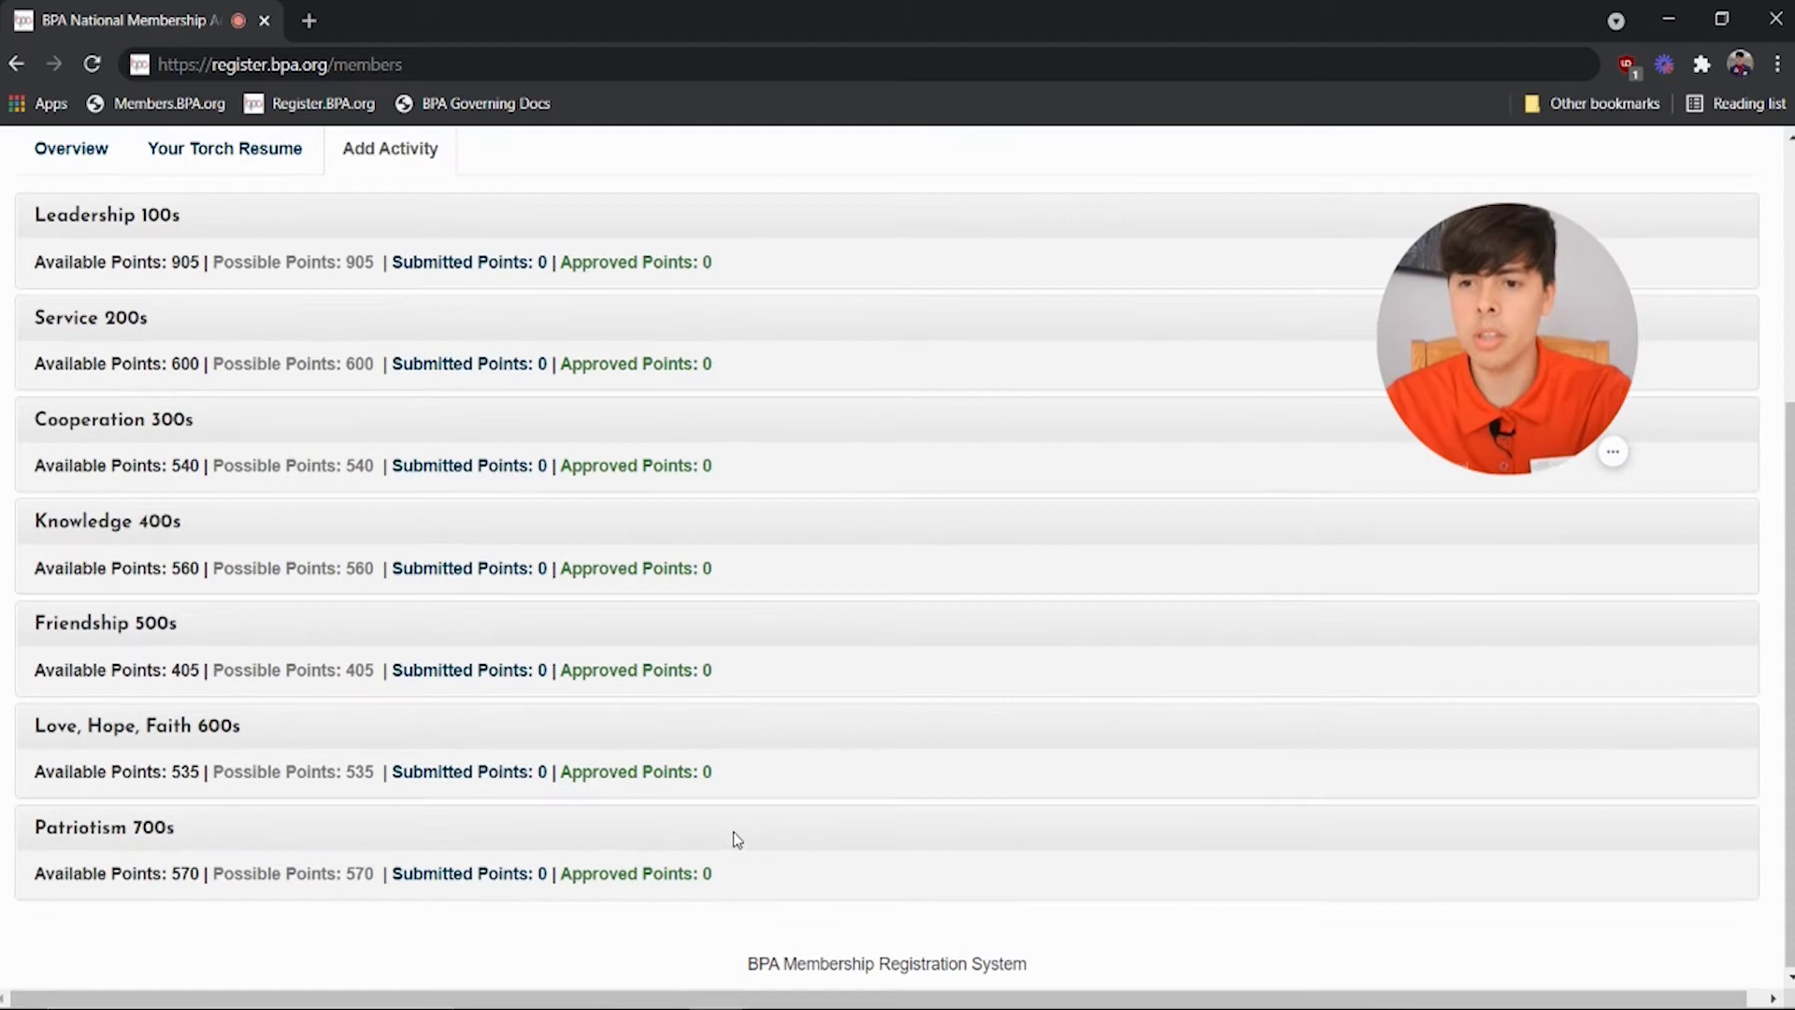
left_click(100, 837)
scroll(100, 837, "down", 6)
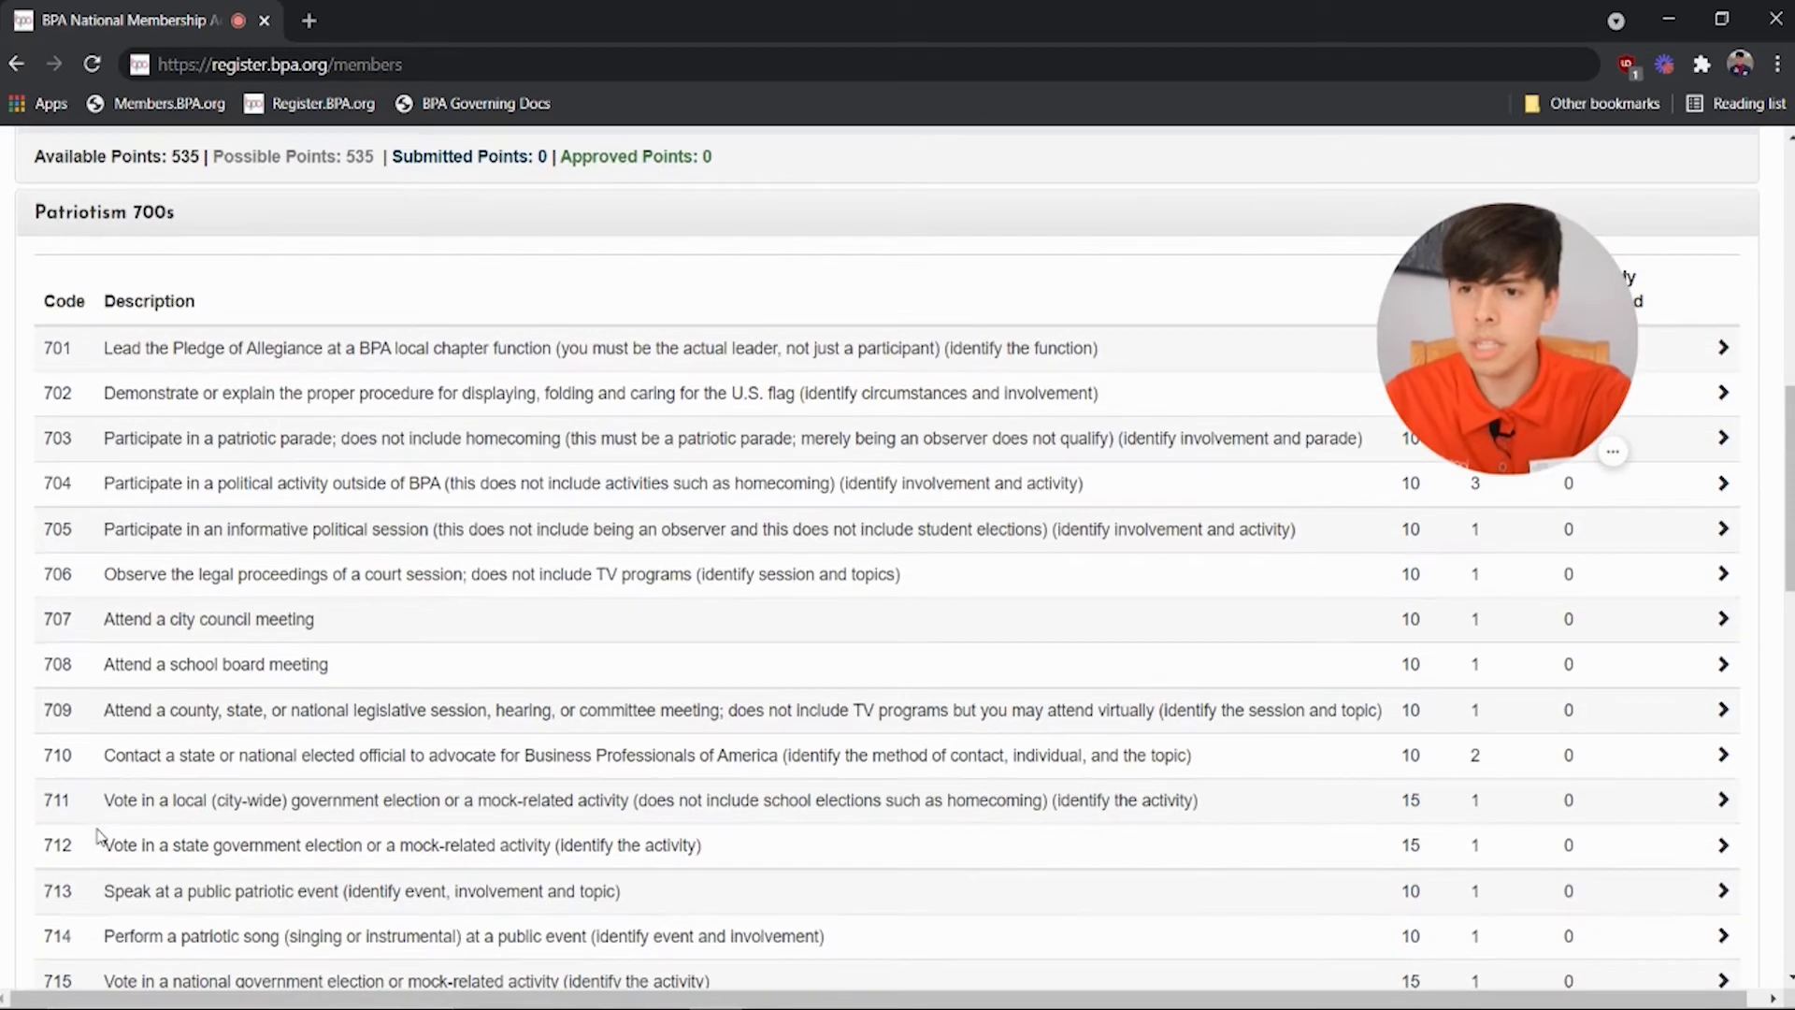
Step: Review activity 705's description and conditions, its 10 points, and the max usage values
left_click_drag(105, 529, 1110, 534)
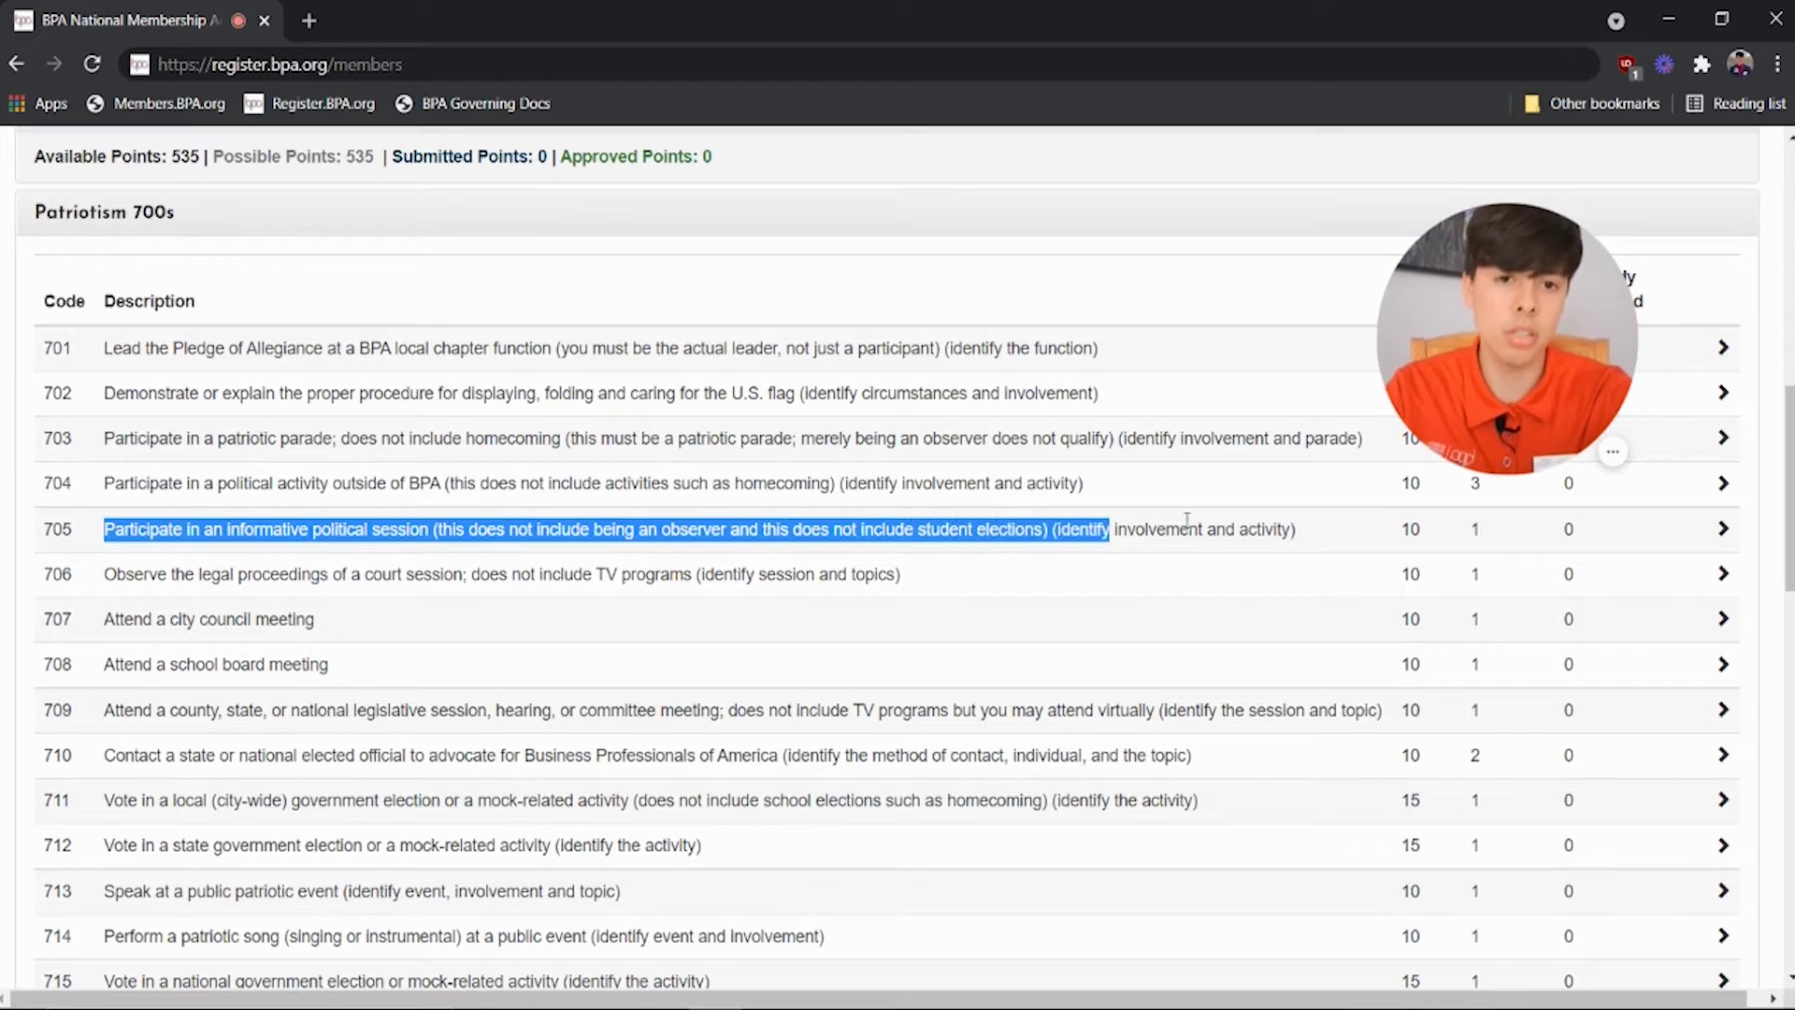
left_click(1296, 529)
left_click_drag(1296, 529, 439, 535)
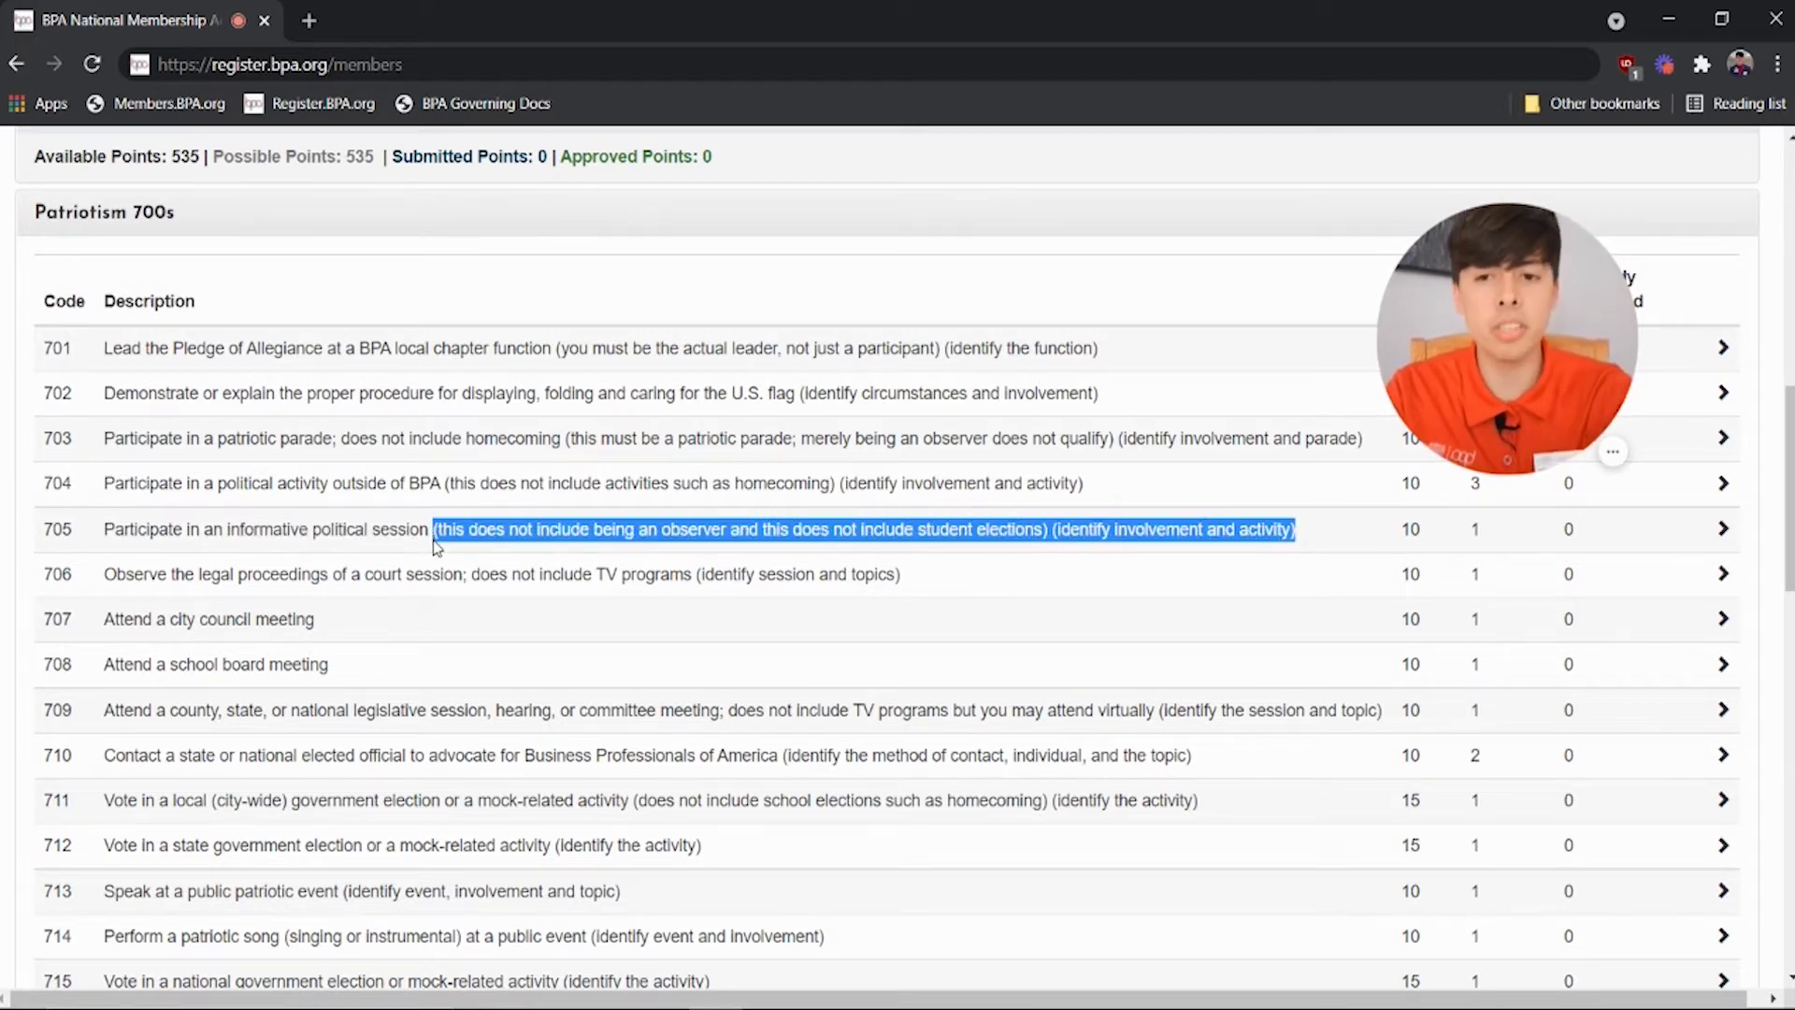
mouse_move(1530, 352)
left_click_drag(1531, 352, 1190, 281)
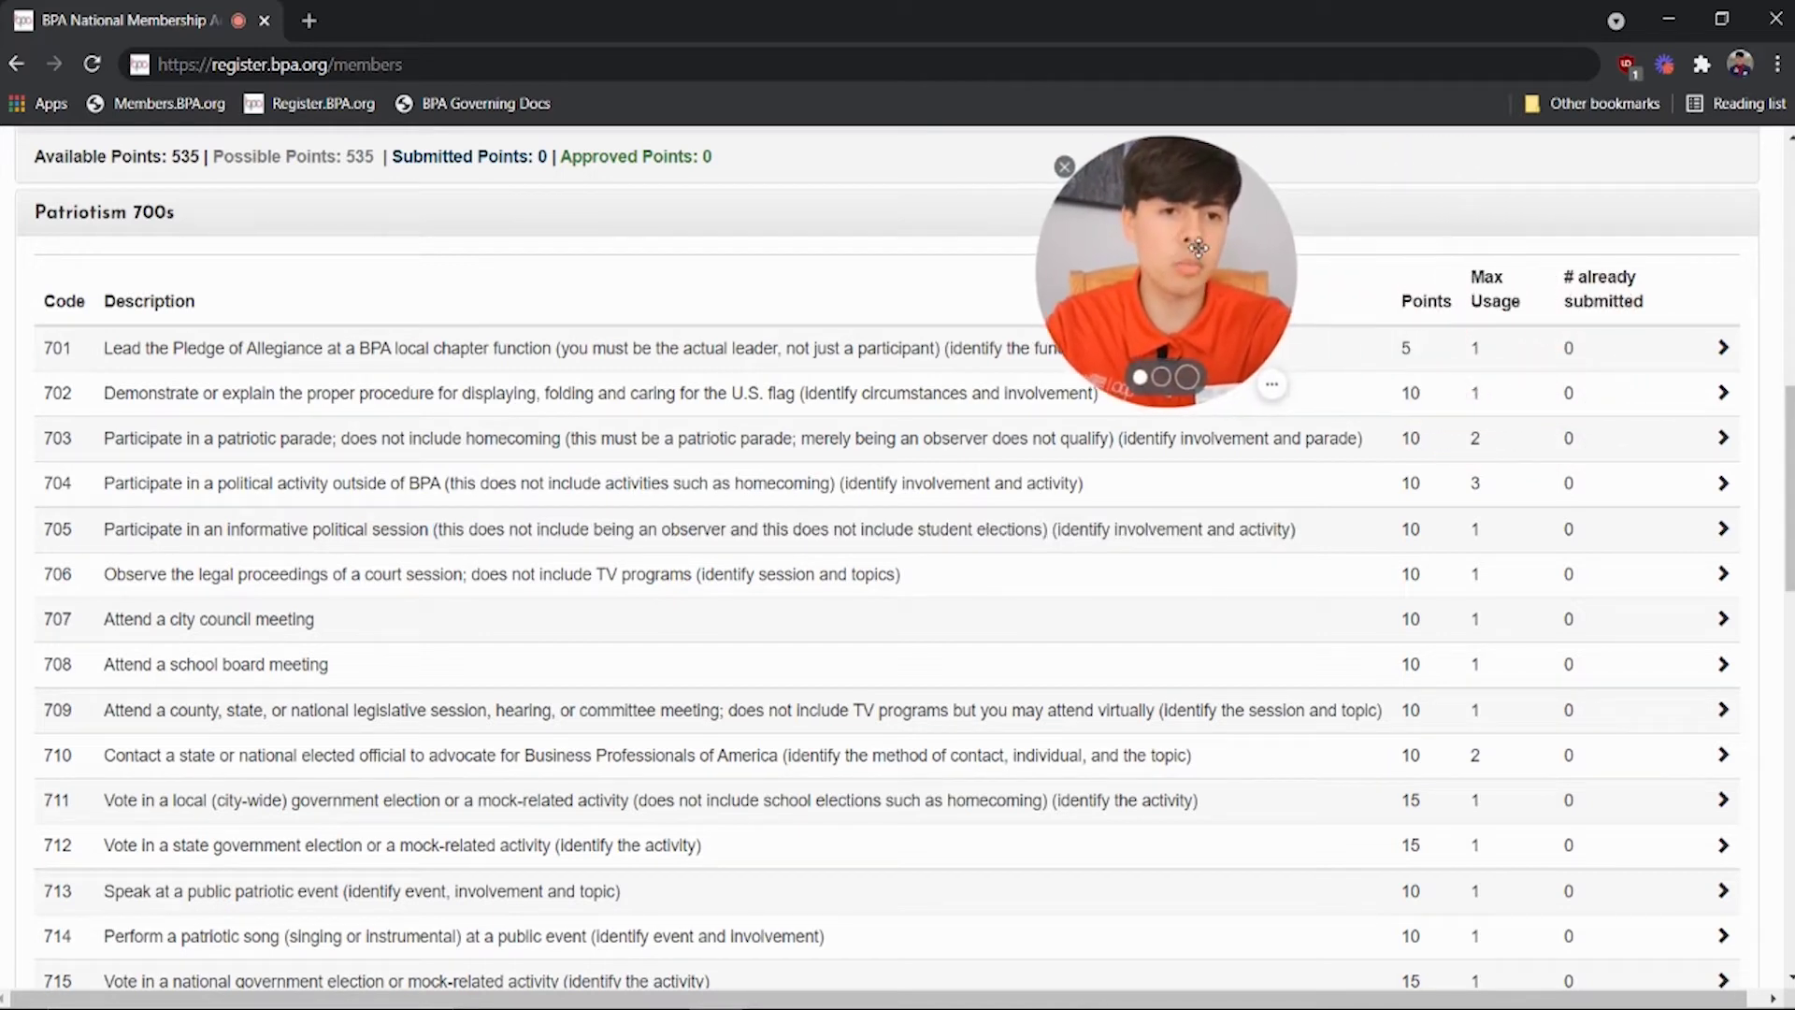
left_click_drag(1400, 530, 1421, 531)
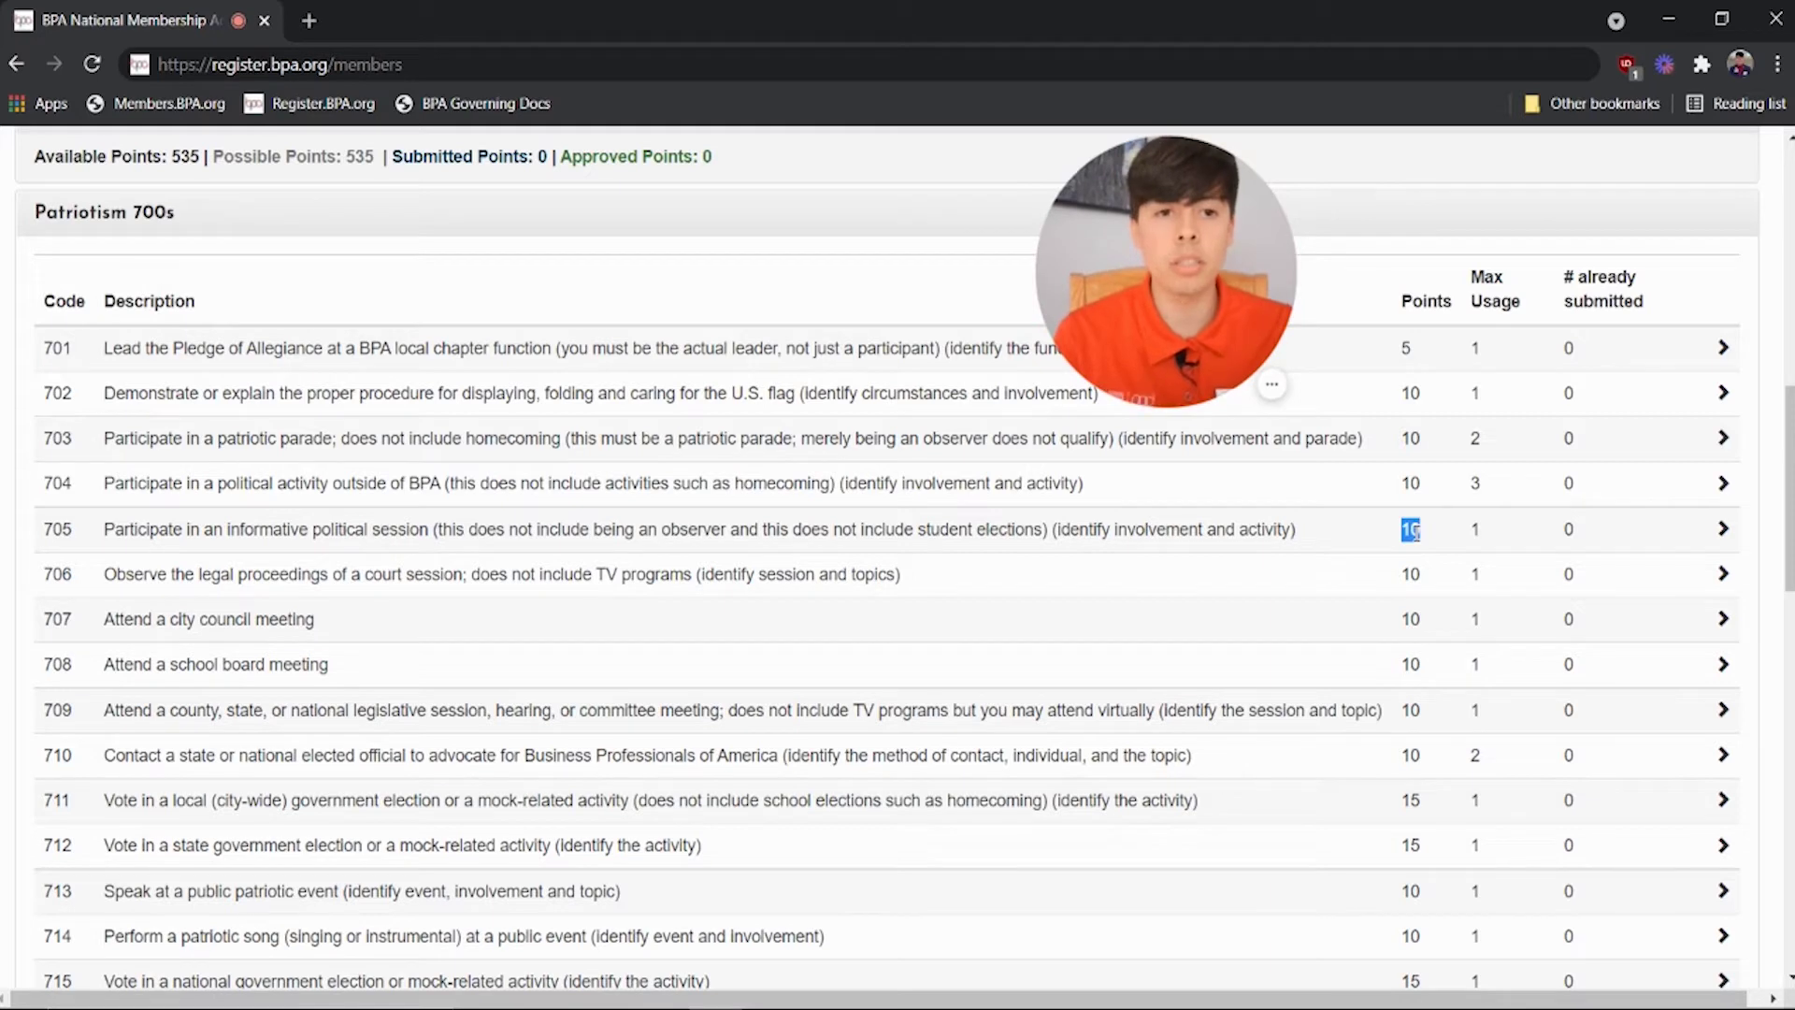
left_click(1488, 531)
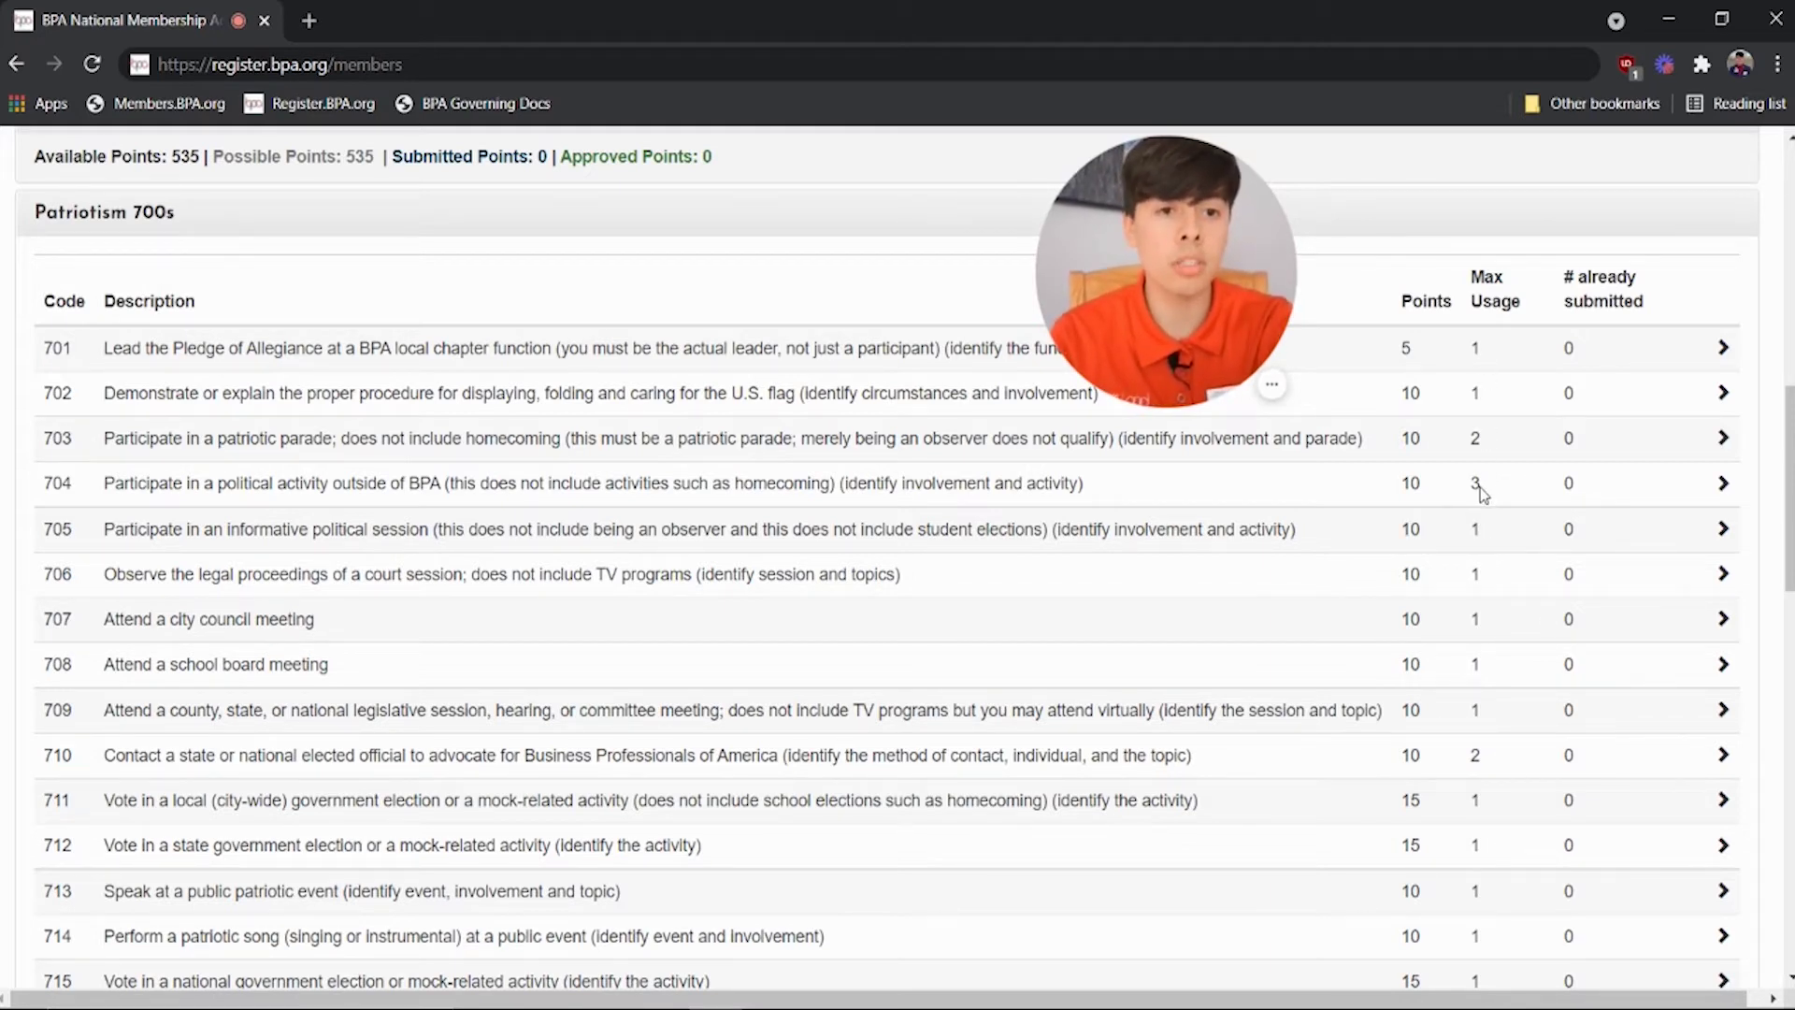
left_click_drag(1479, 485, 1459, 483)
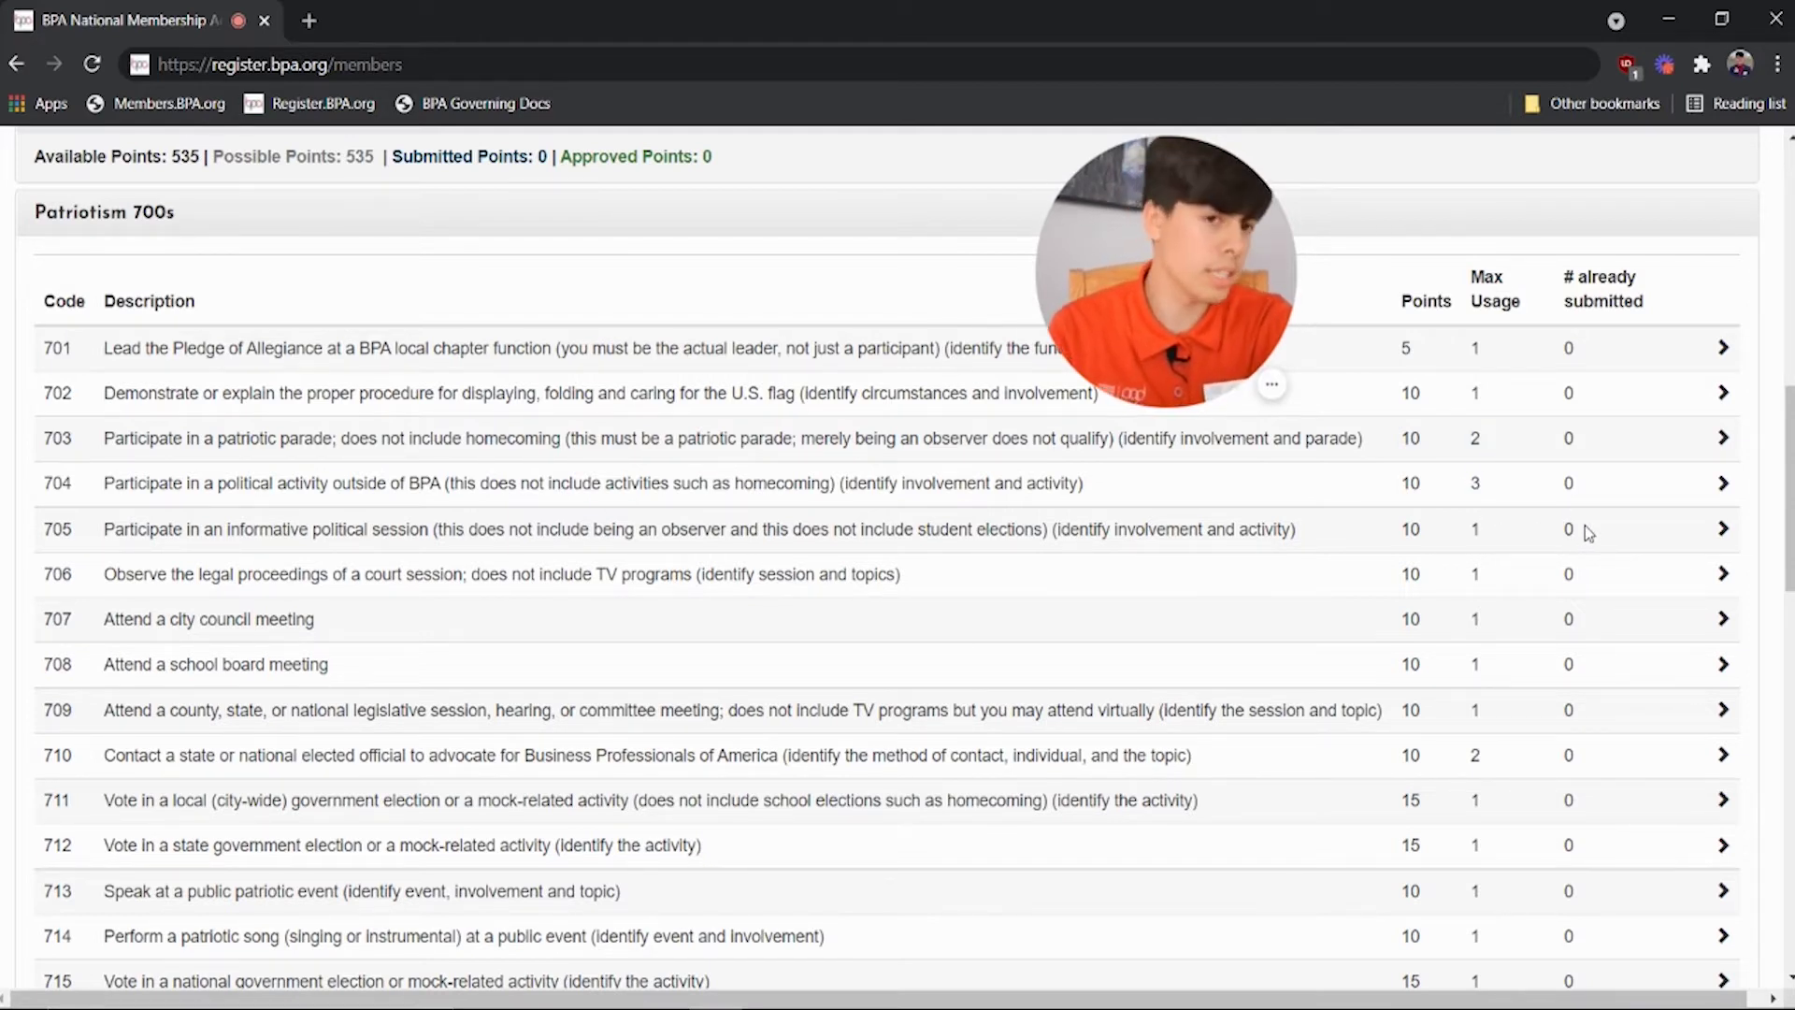
Step: Open the activity 705 form and set the activity date to 09/08/2021
left_click(1723, 530)
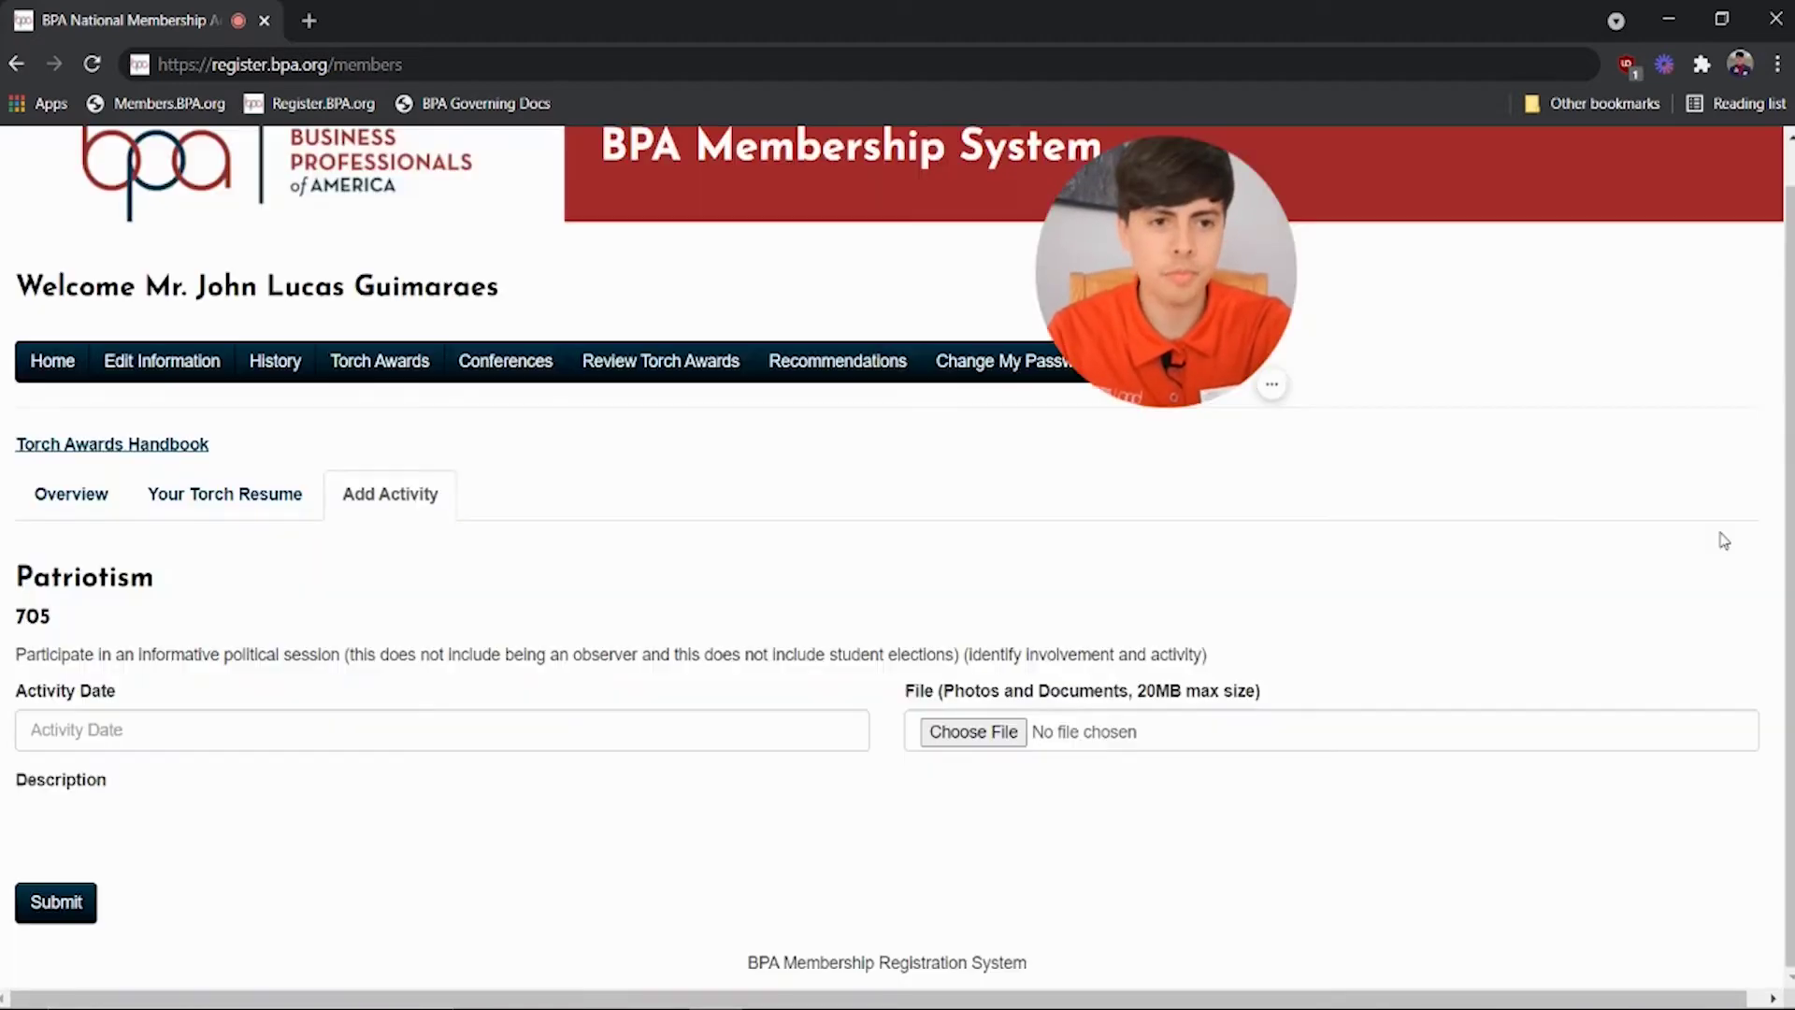
scroll(1725, 533, "down", 3)
left_click_drag(1192, 325, 1565, 546)
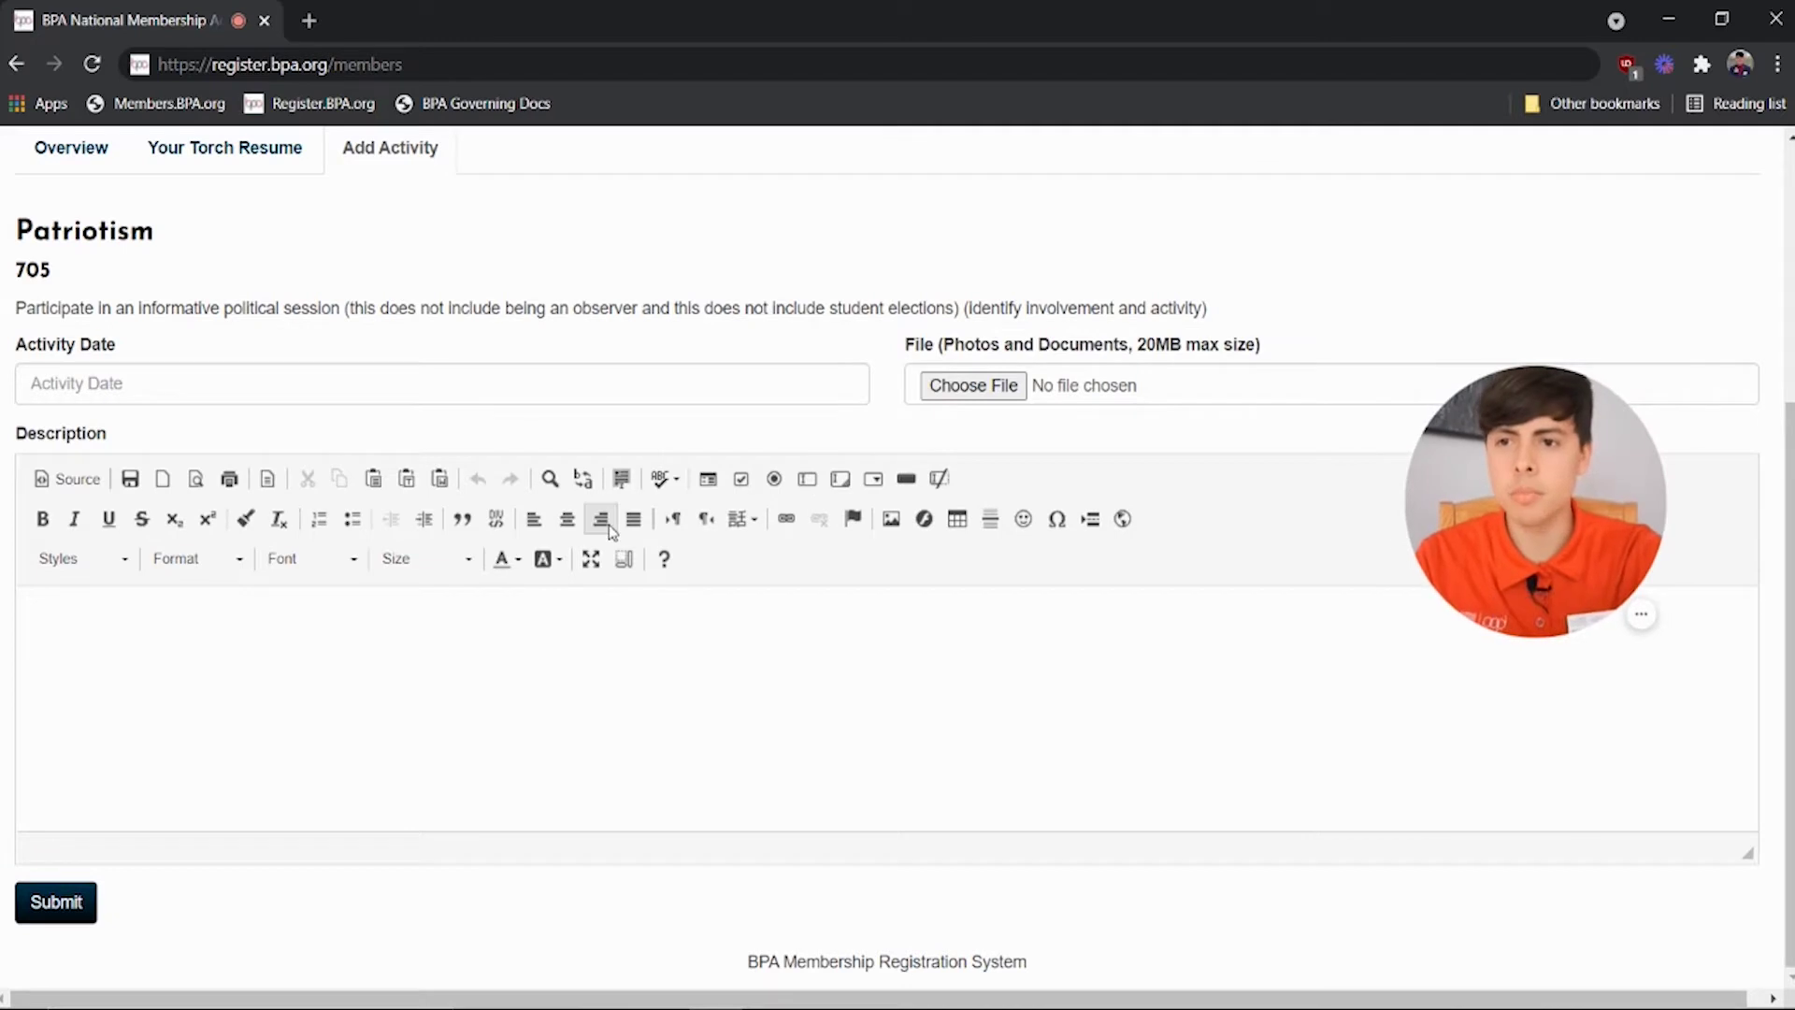
left_click(62, 397)
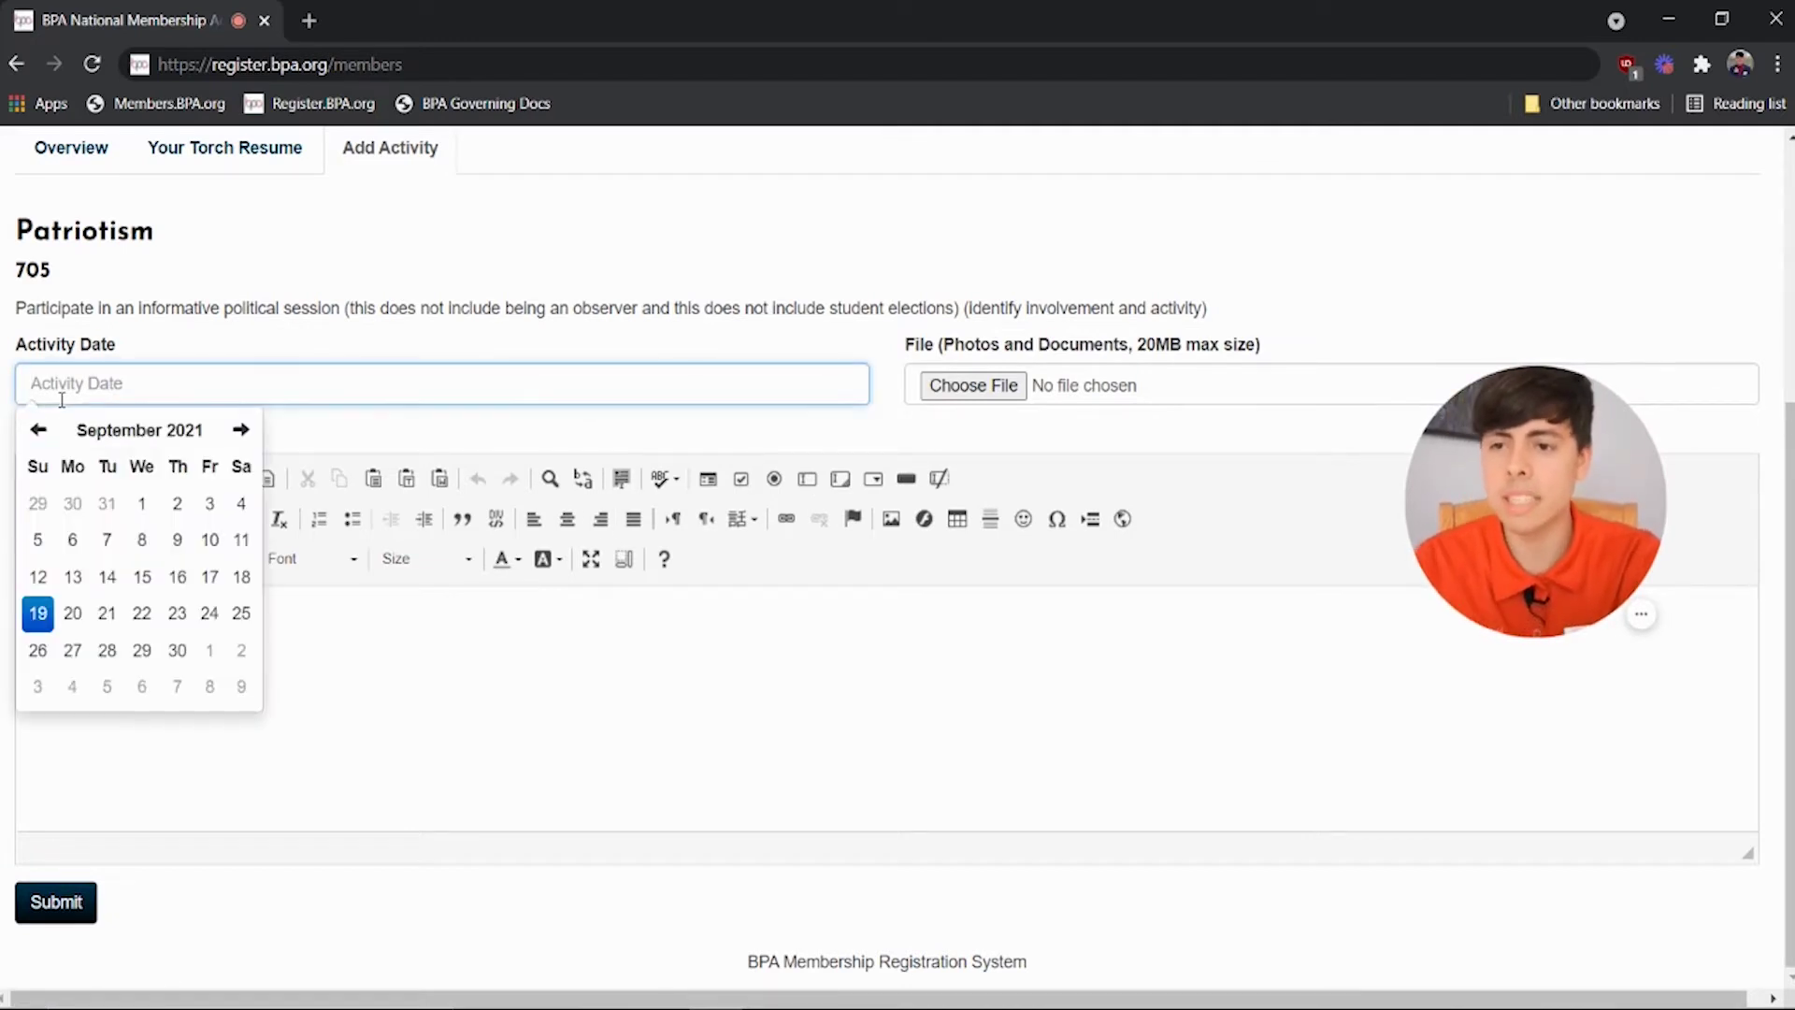
left_click(141, 540)
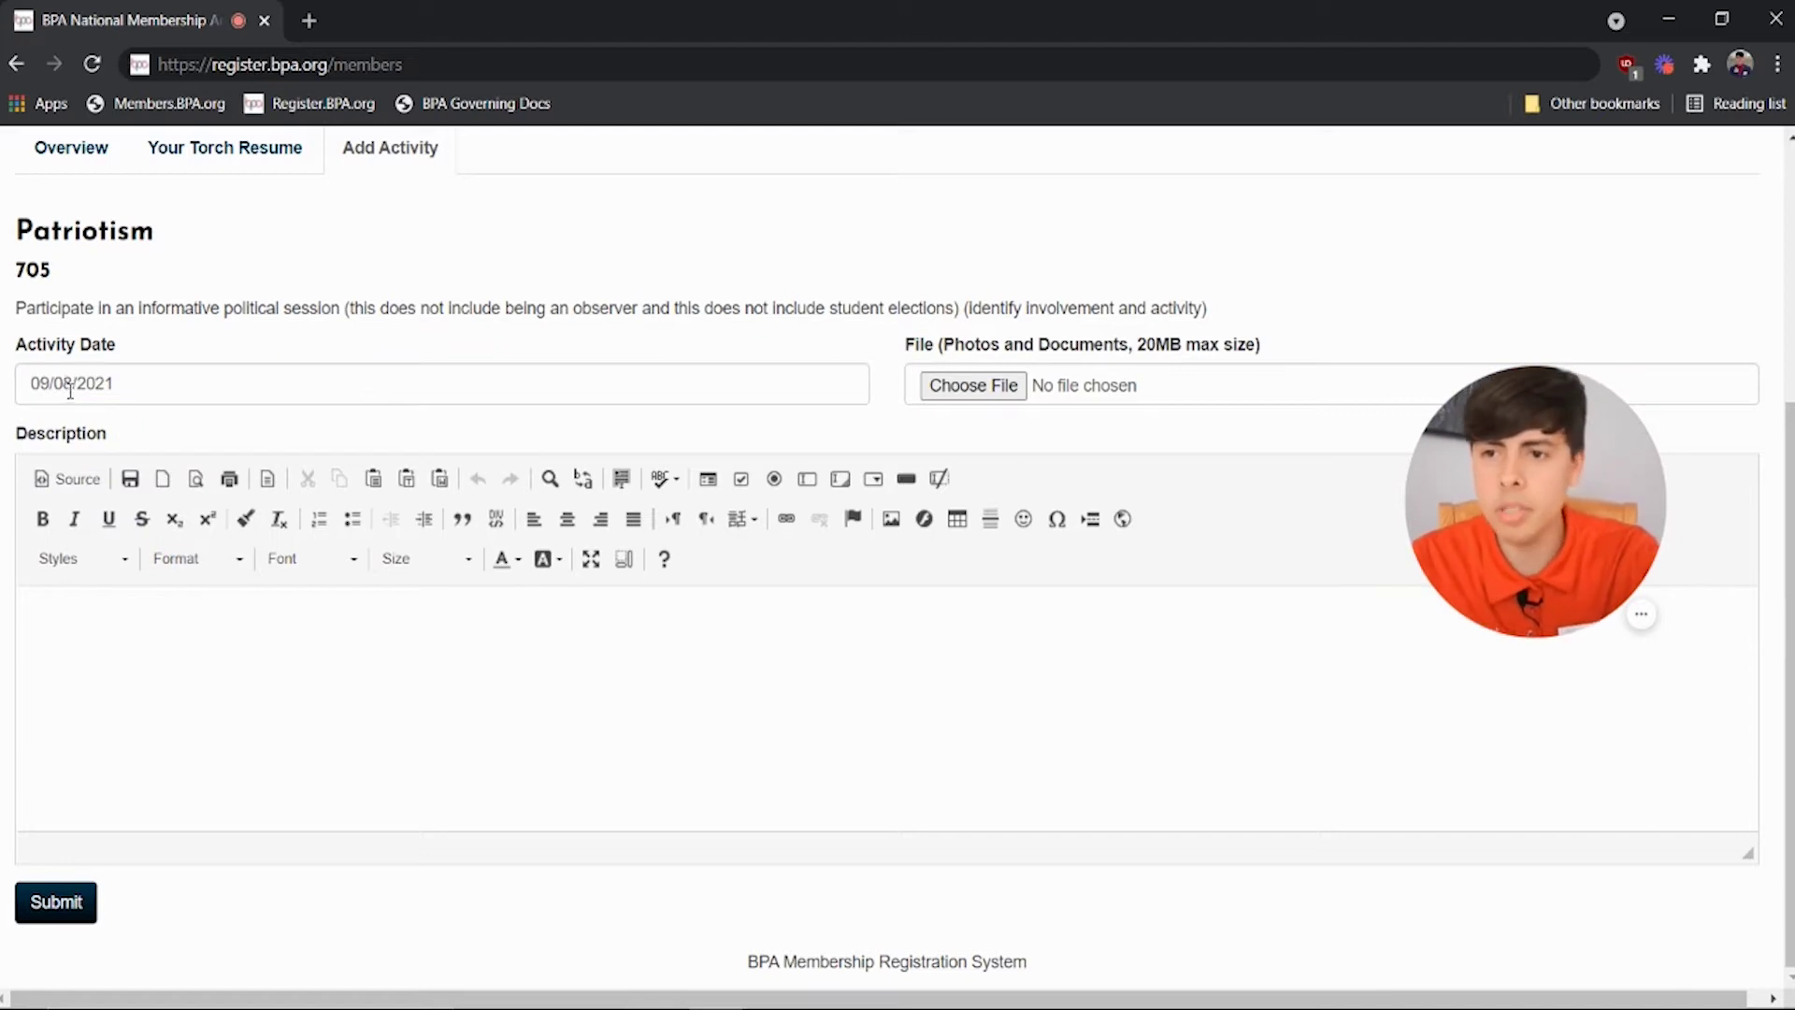
Step: Paste a description of attending a town hall with a US Senator
left_click(689, 633)
type("I attended a town hall on my college campus with one of my US Senators. She gave an update about major legislative initiatives happening in Washington DC and I was able to ask her a question during the Q&A.")
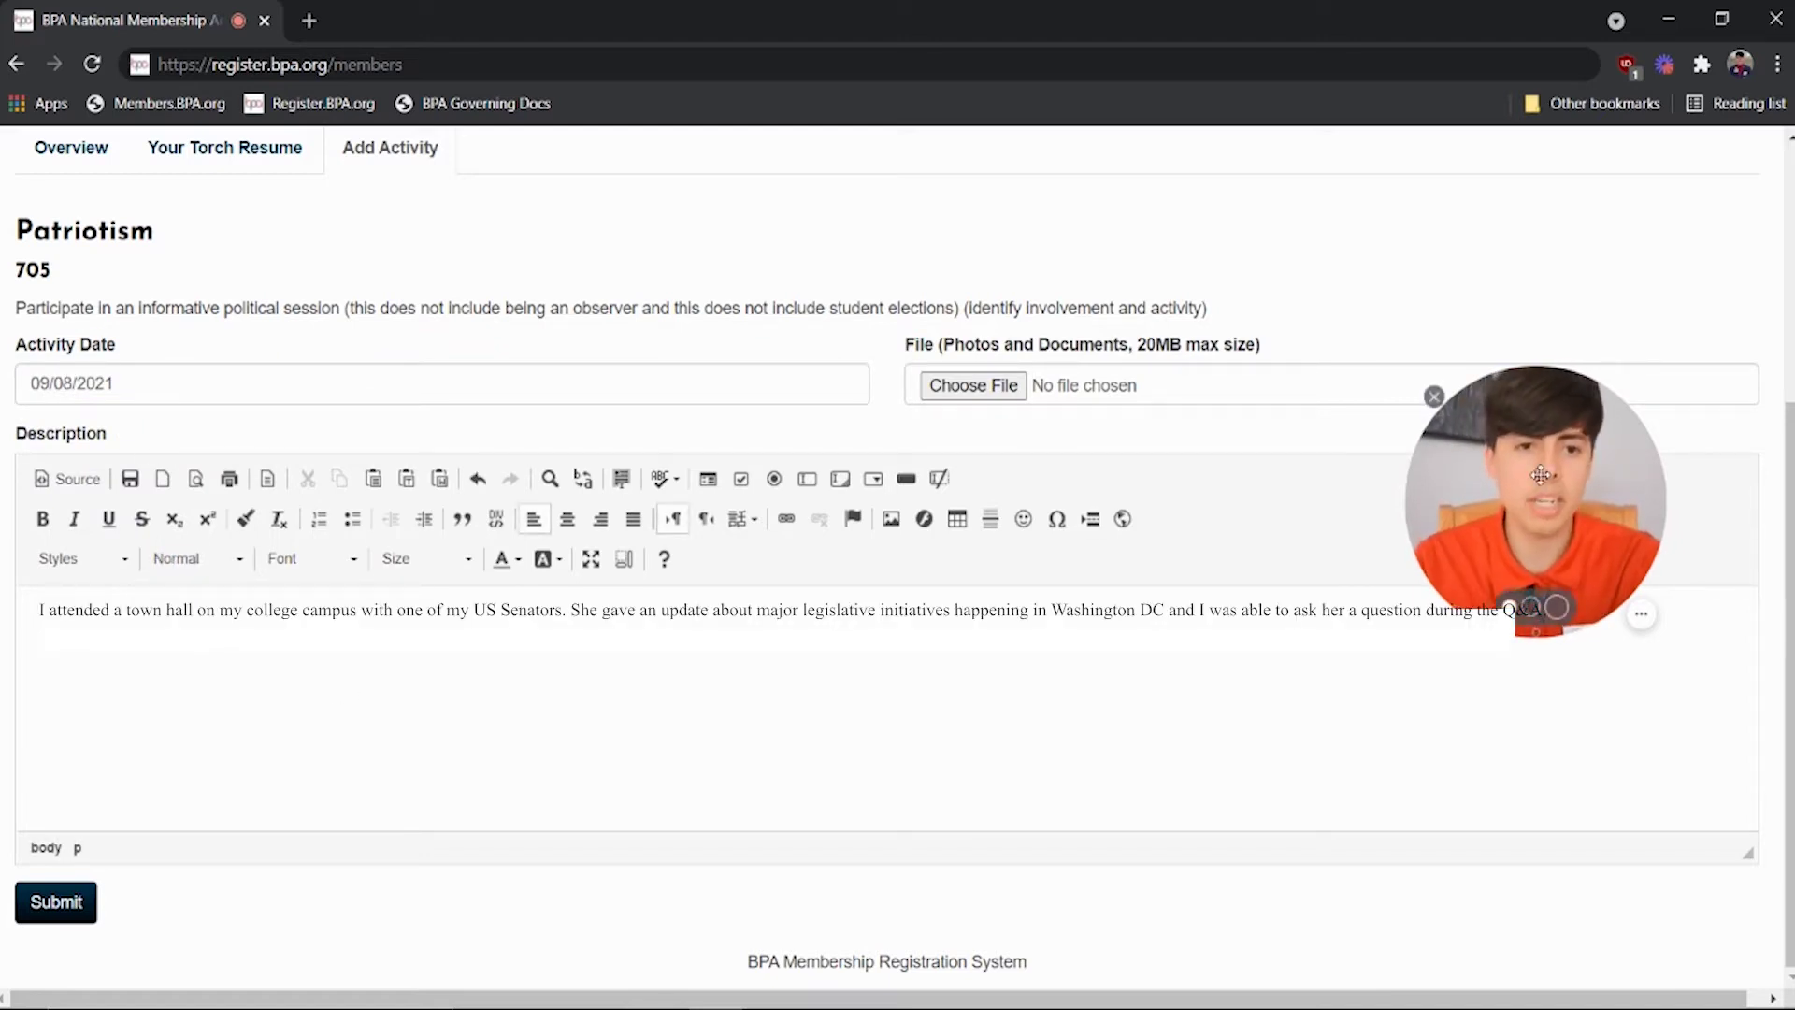
left_click(1547, 649)
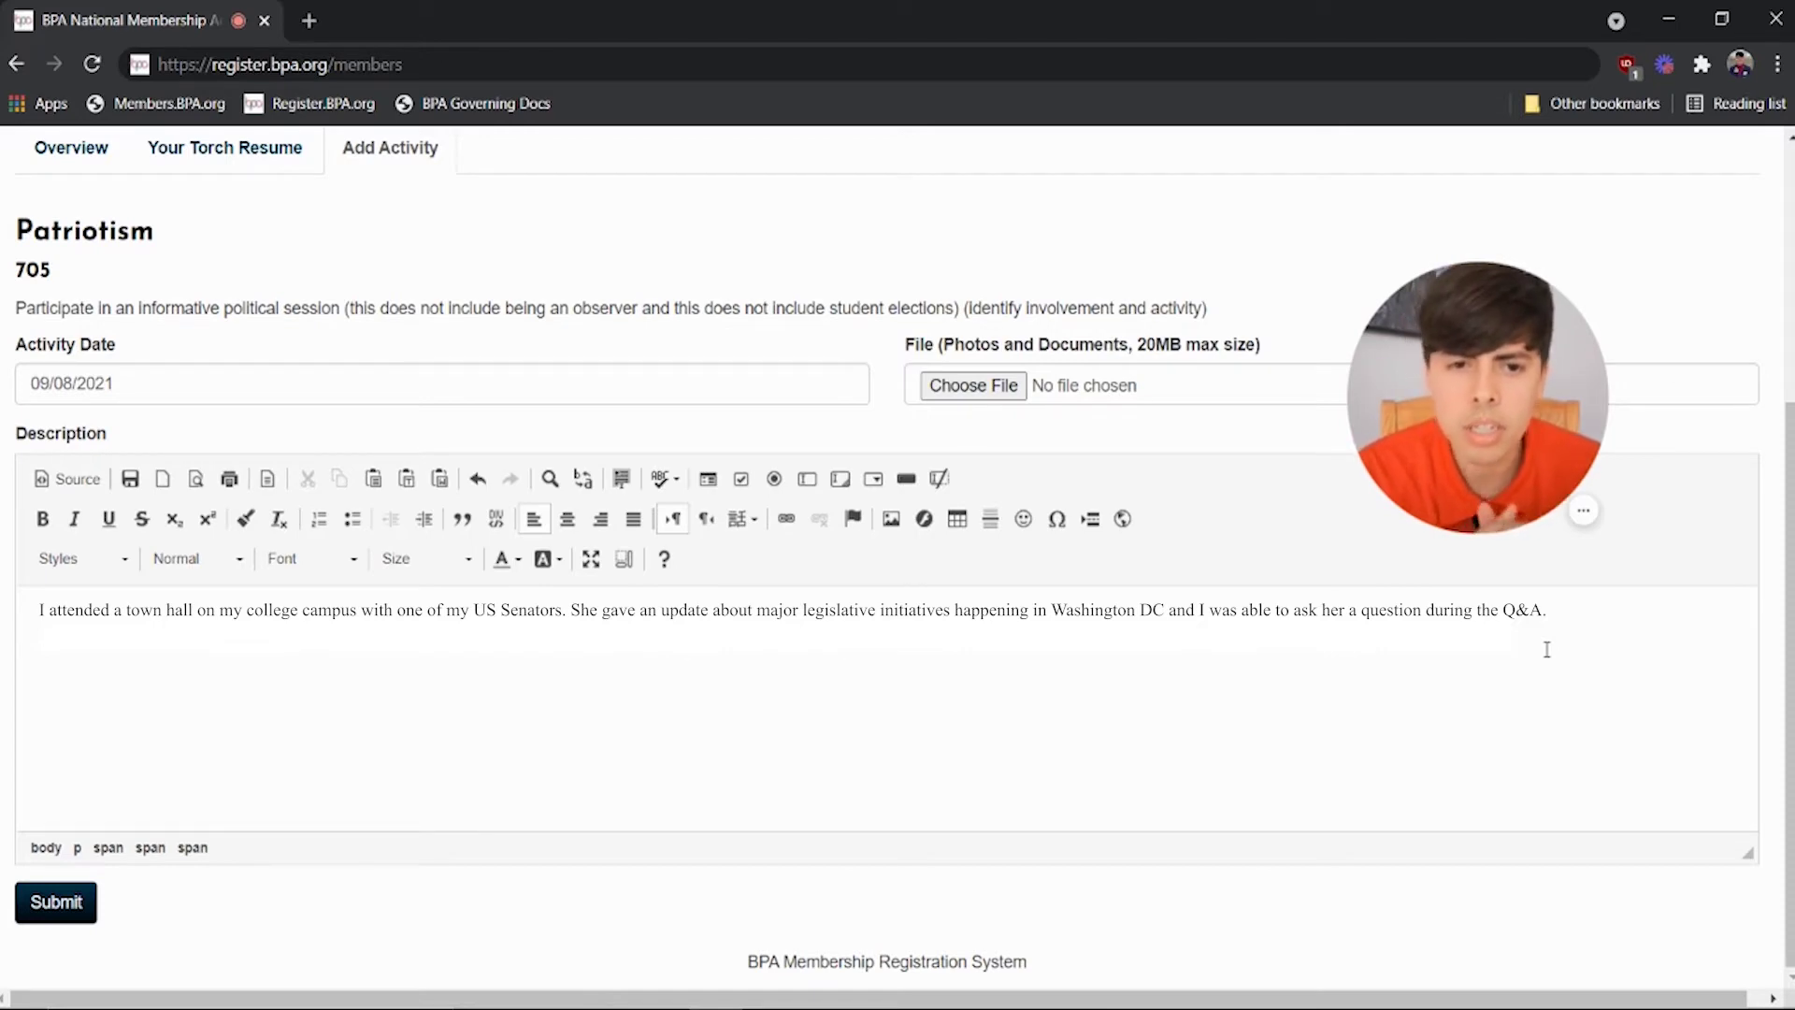
Step: Submit activity 705 and dismiss the success message
left_click(48, 911)
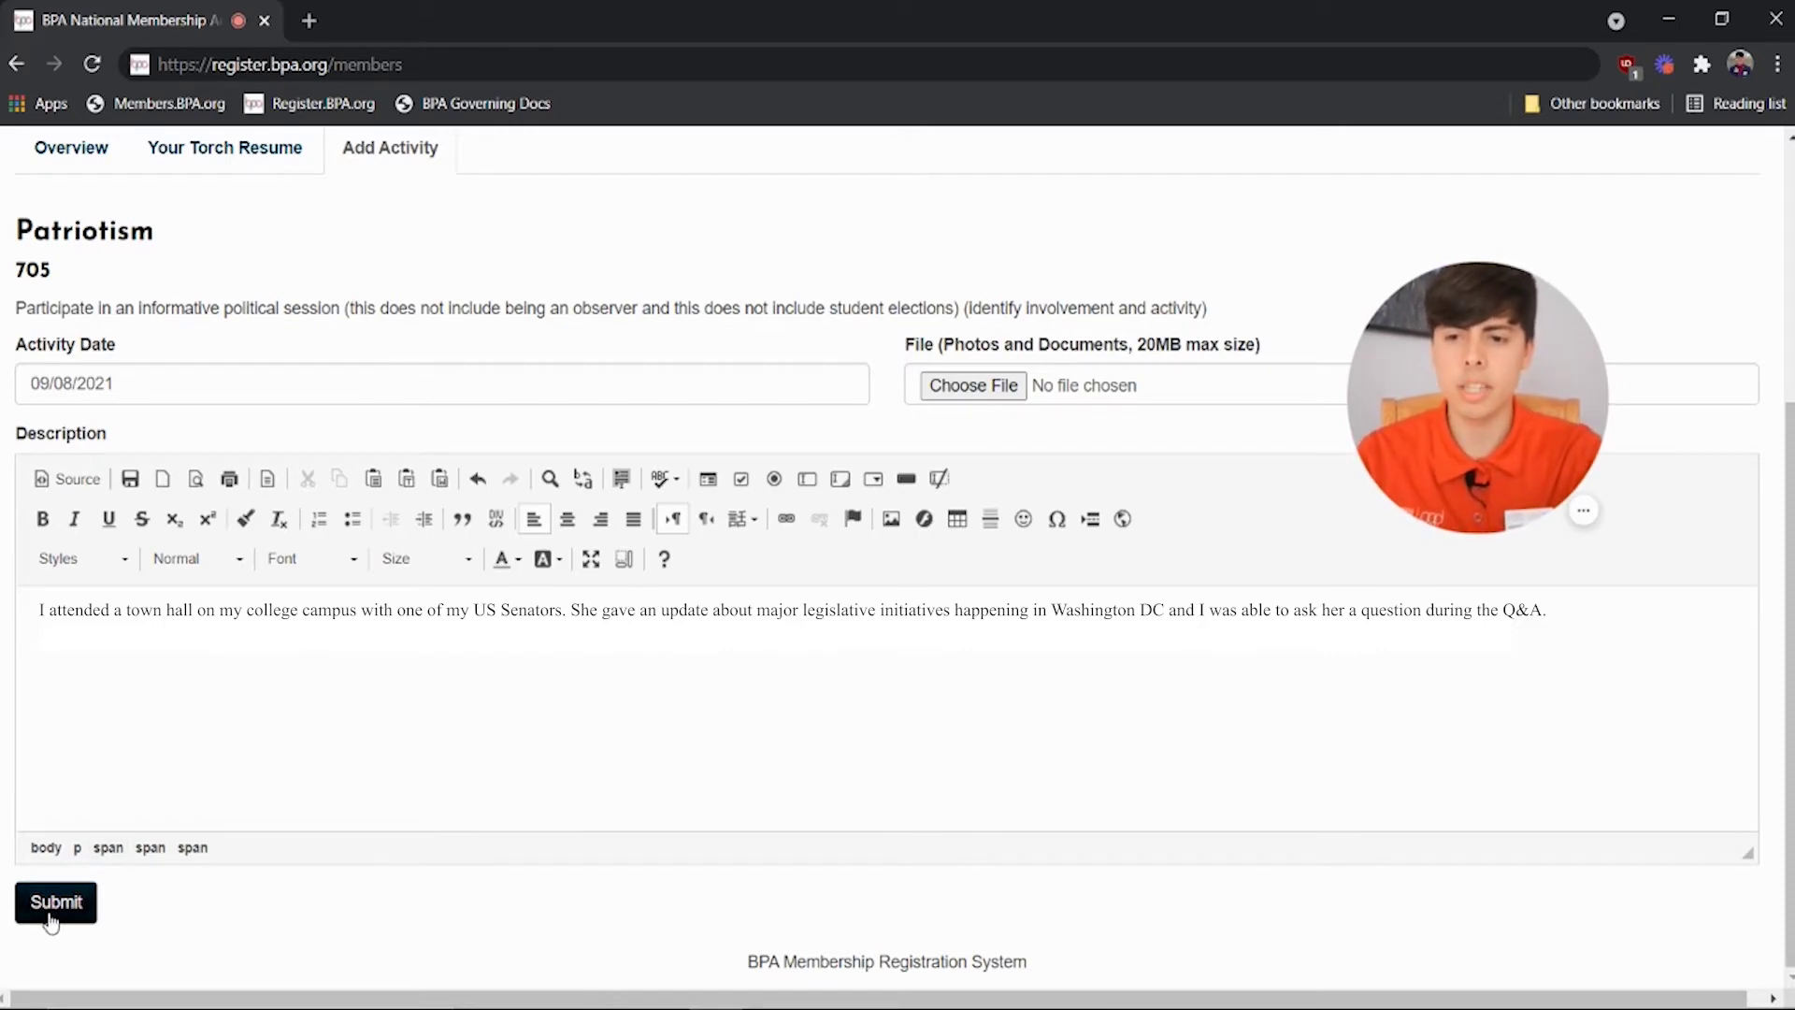
left_click_drag(1426, 369, 1458, 603)
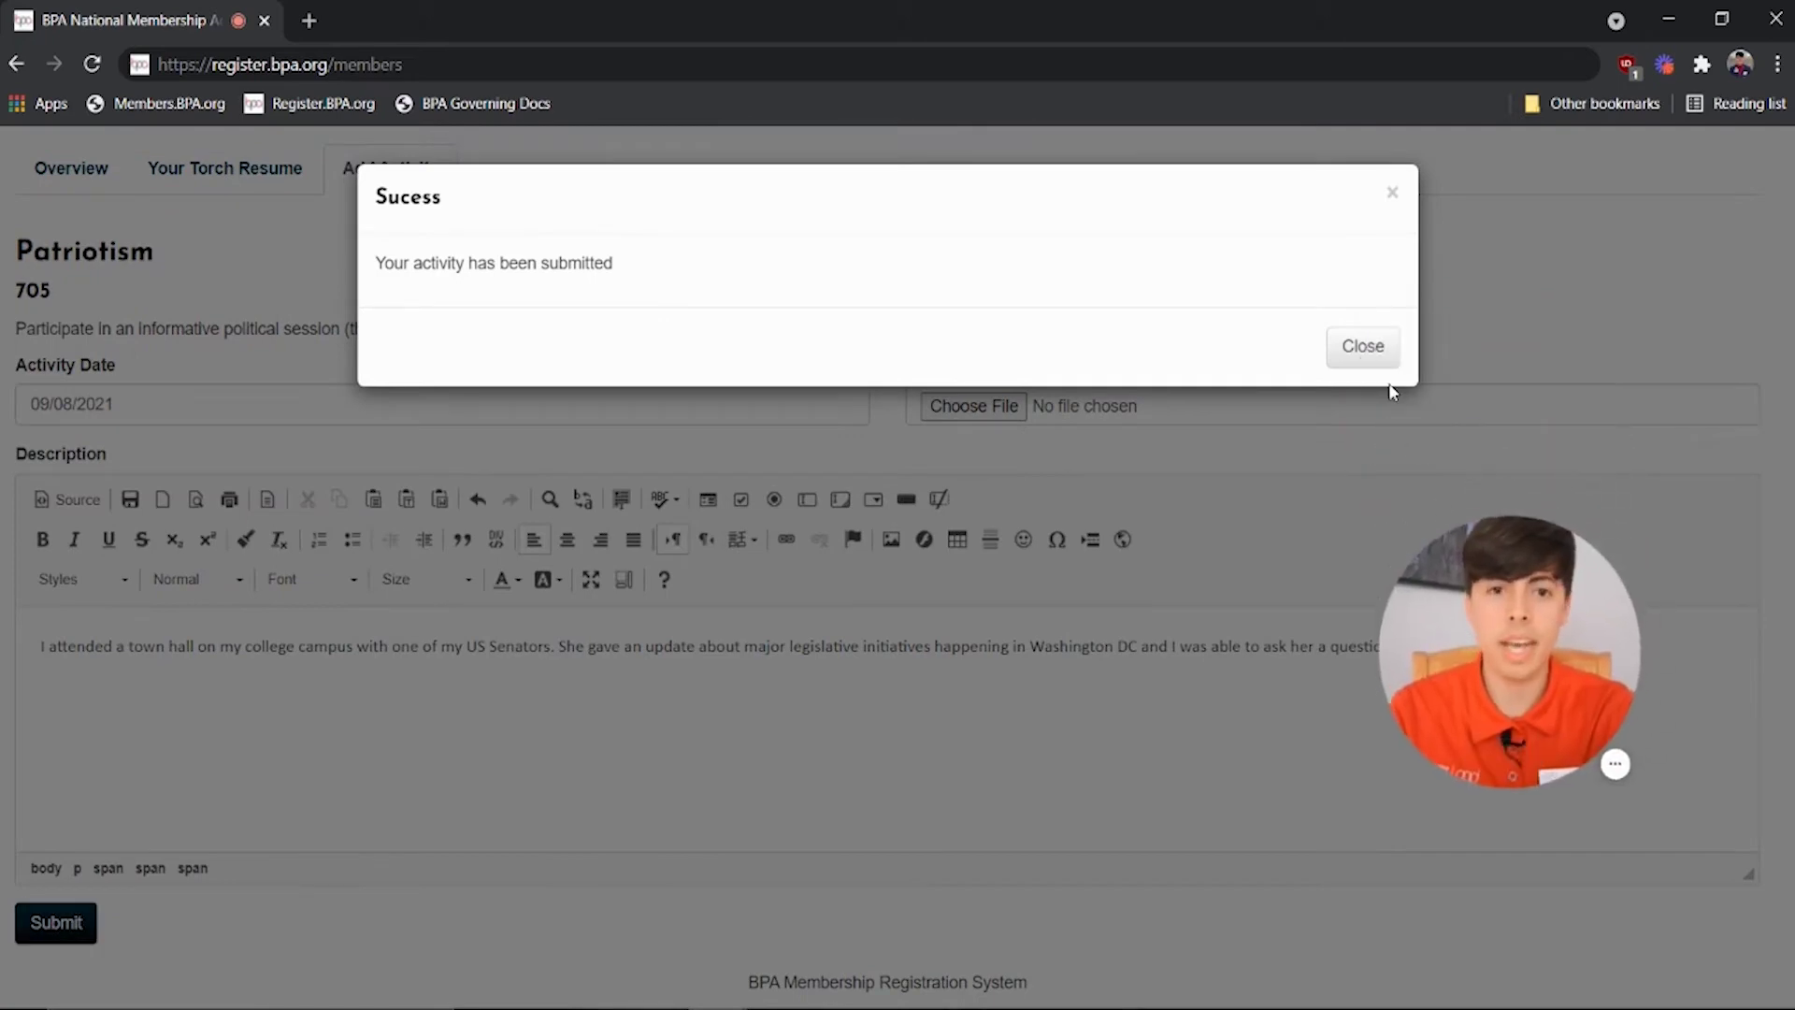
left_click(1367, 350)
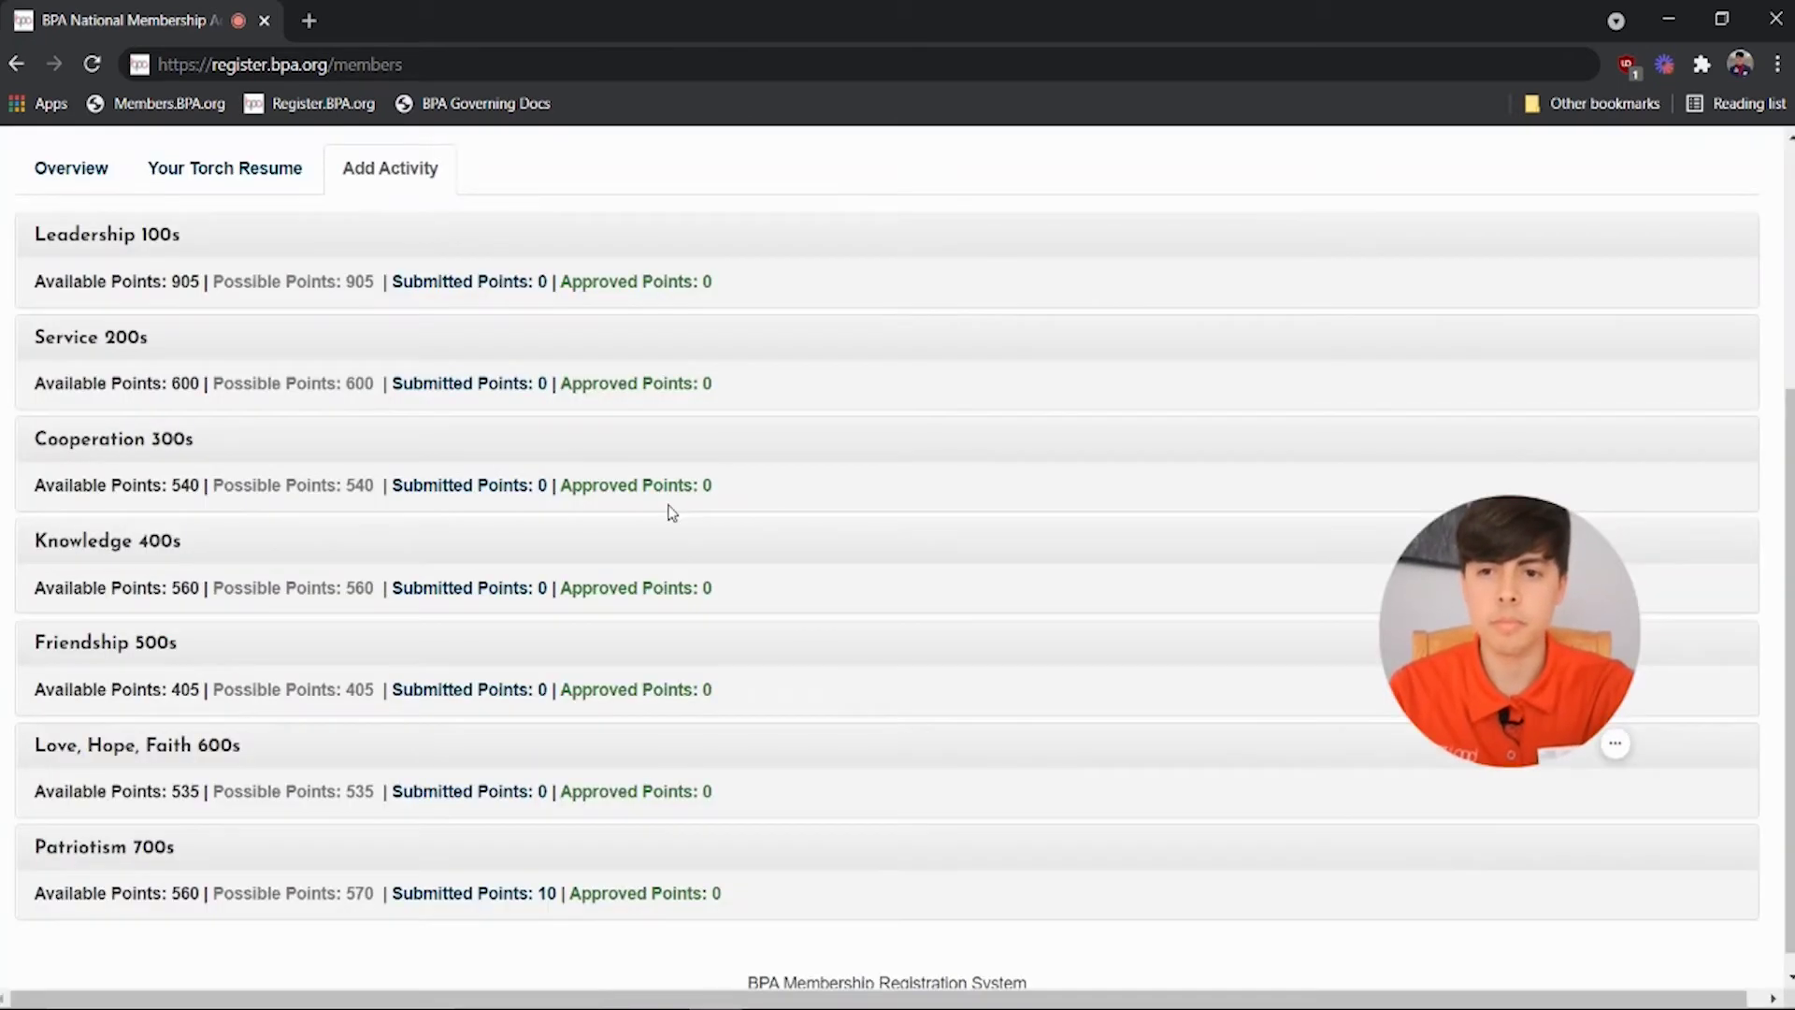
Step: Show the Torch Awards overview: 0 total points, with all four levels unsubmitted
scroll(671, 513, "up", 4)
left_click(42, 544)
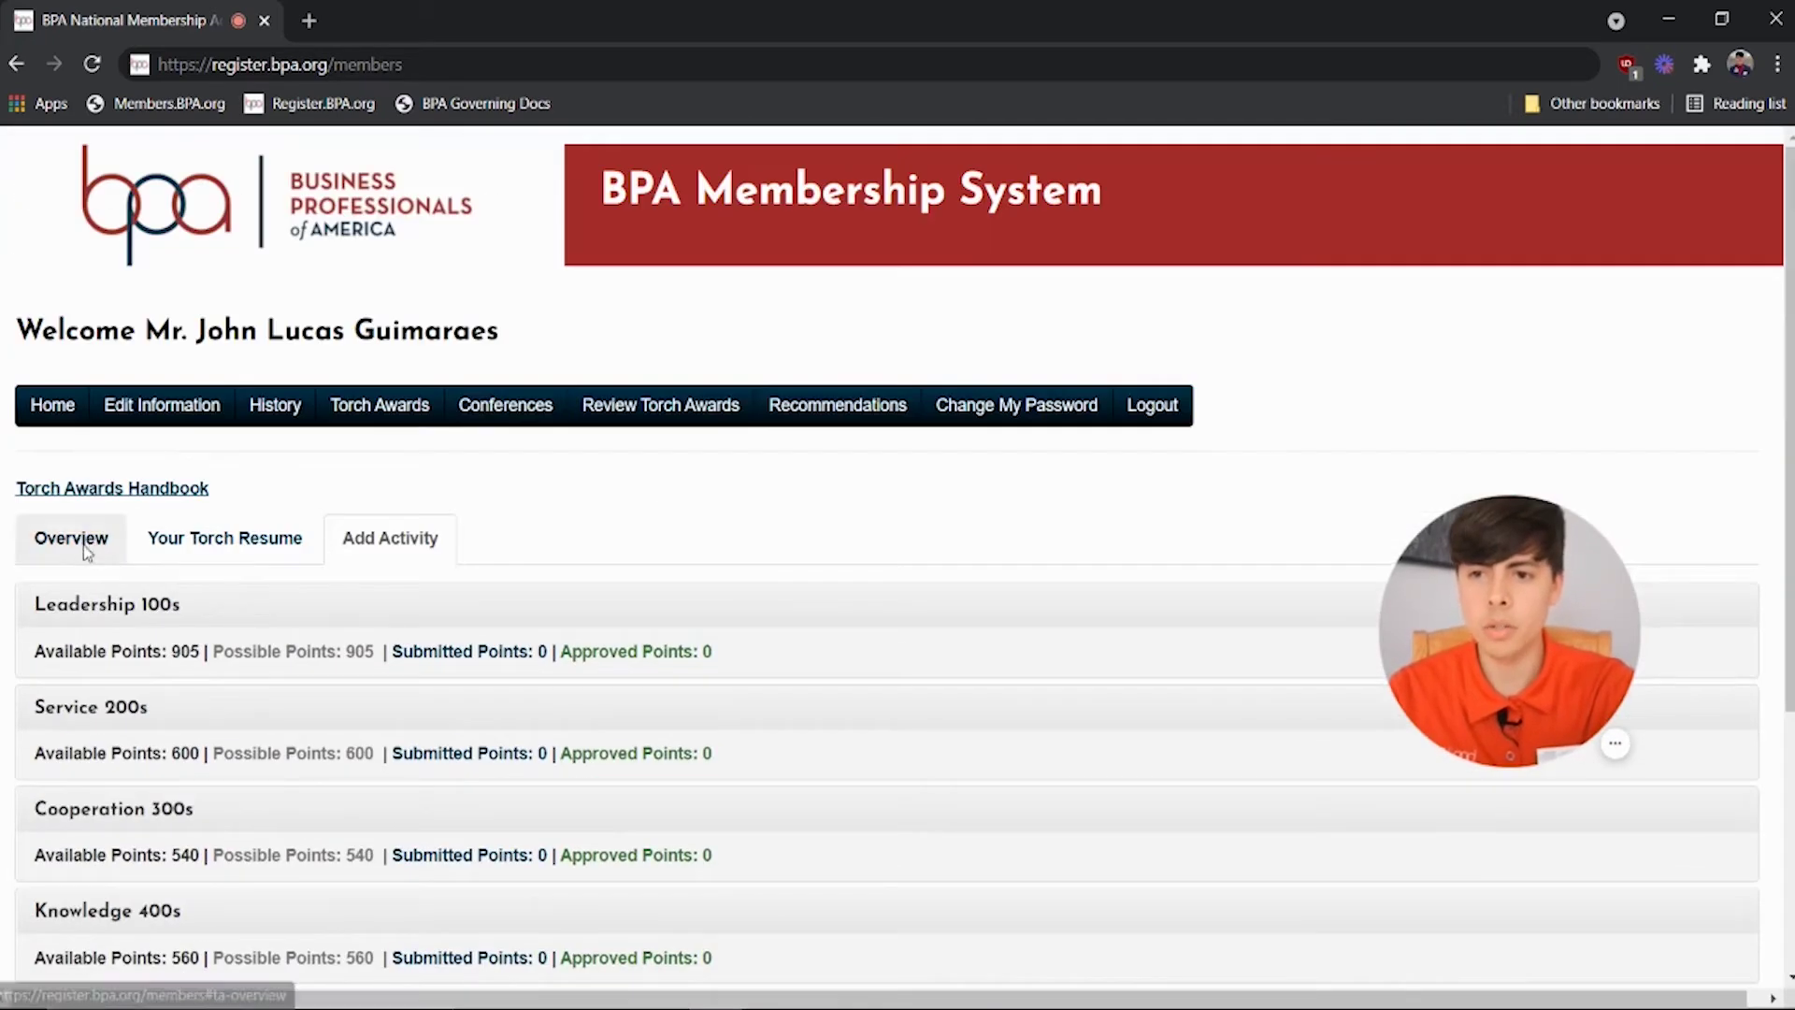
scroll(628, 603, "down", 3)
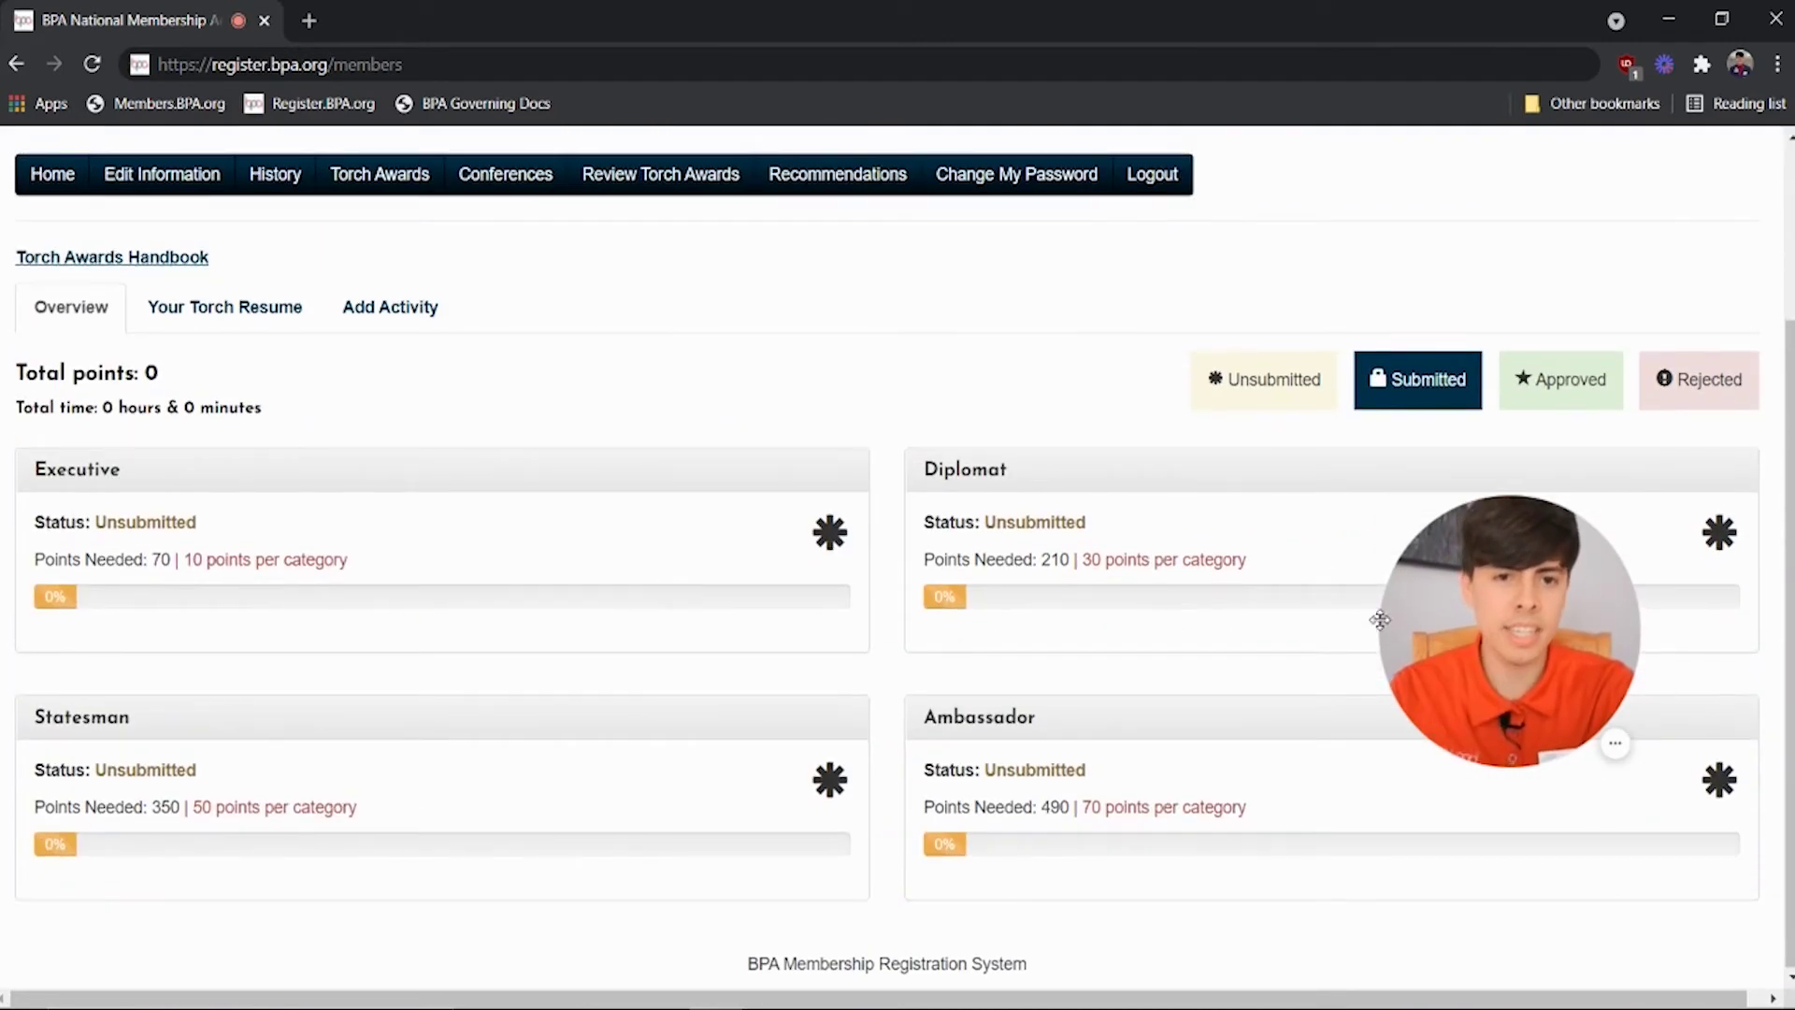
left_click_drag(1403, 574, 847, 216)
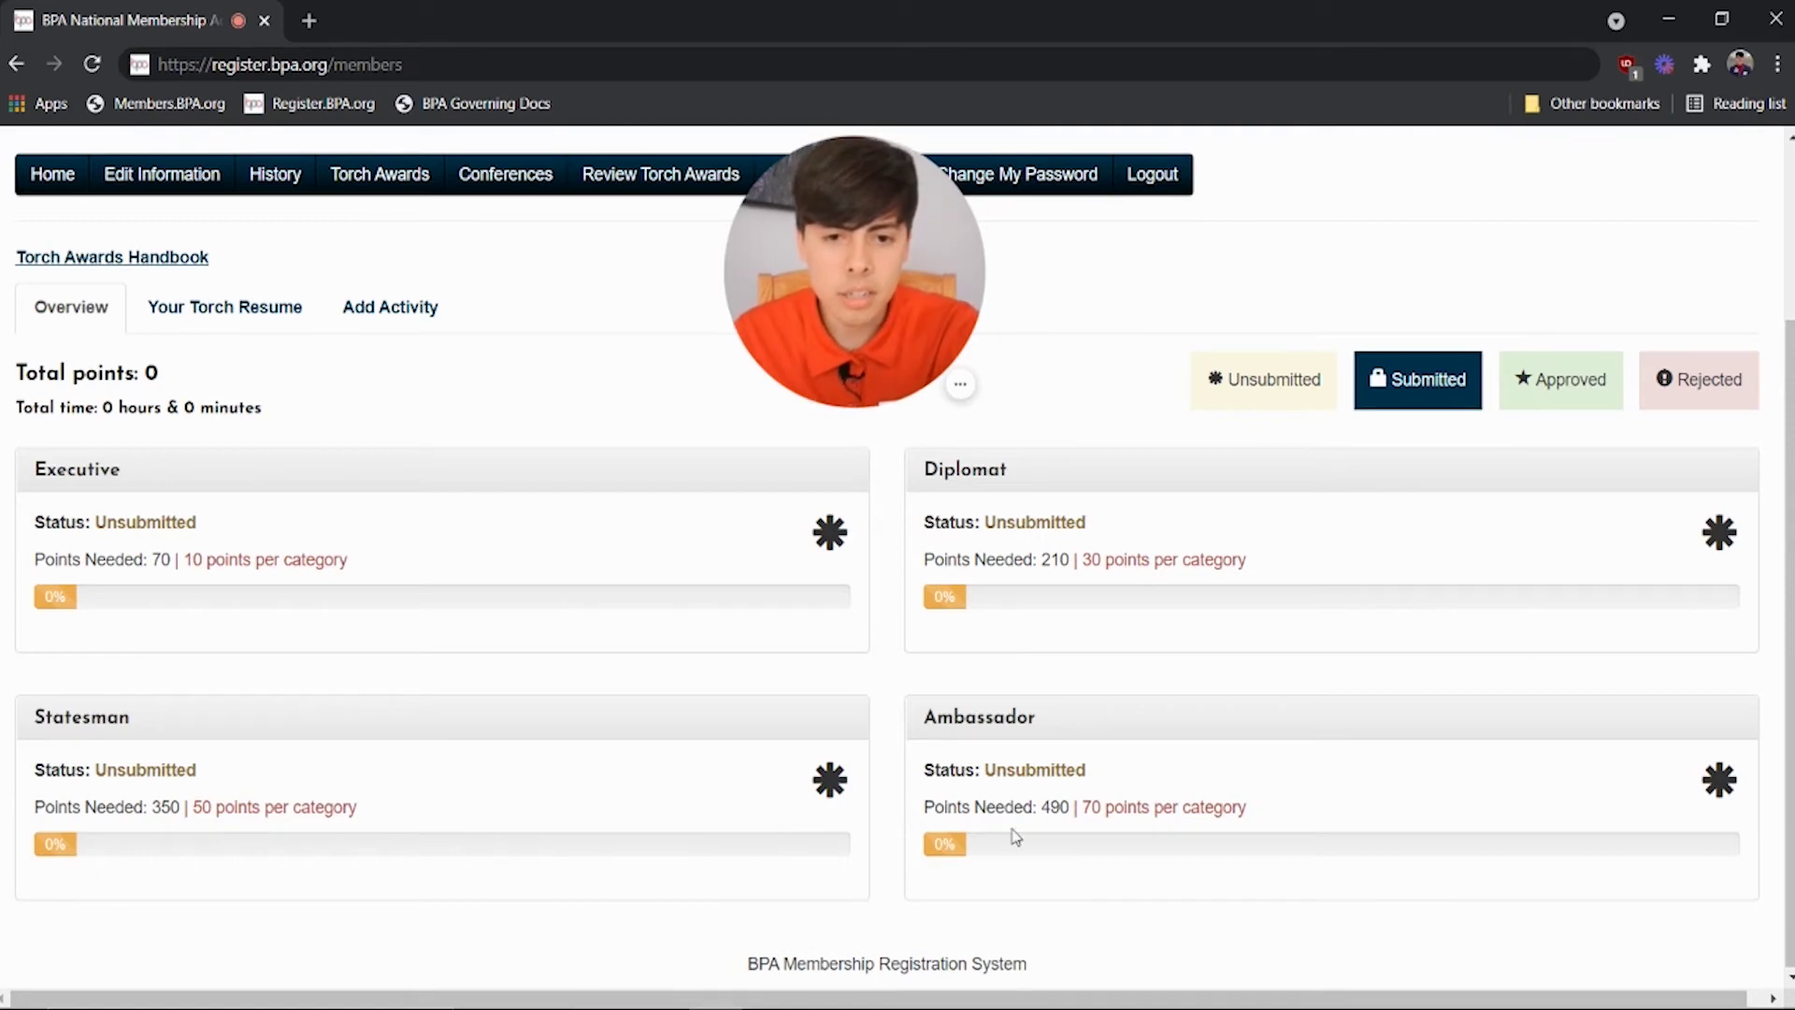
Step: View the Torch Resume's Patriotism 700s entry: activity 705, 10 points, 09/08/2021, Submitted
left_click(249, 307)
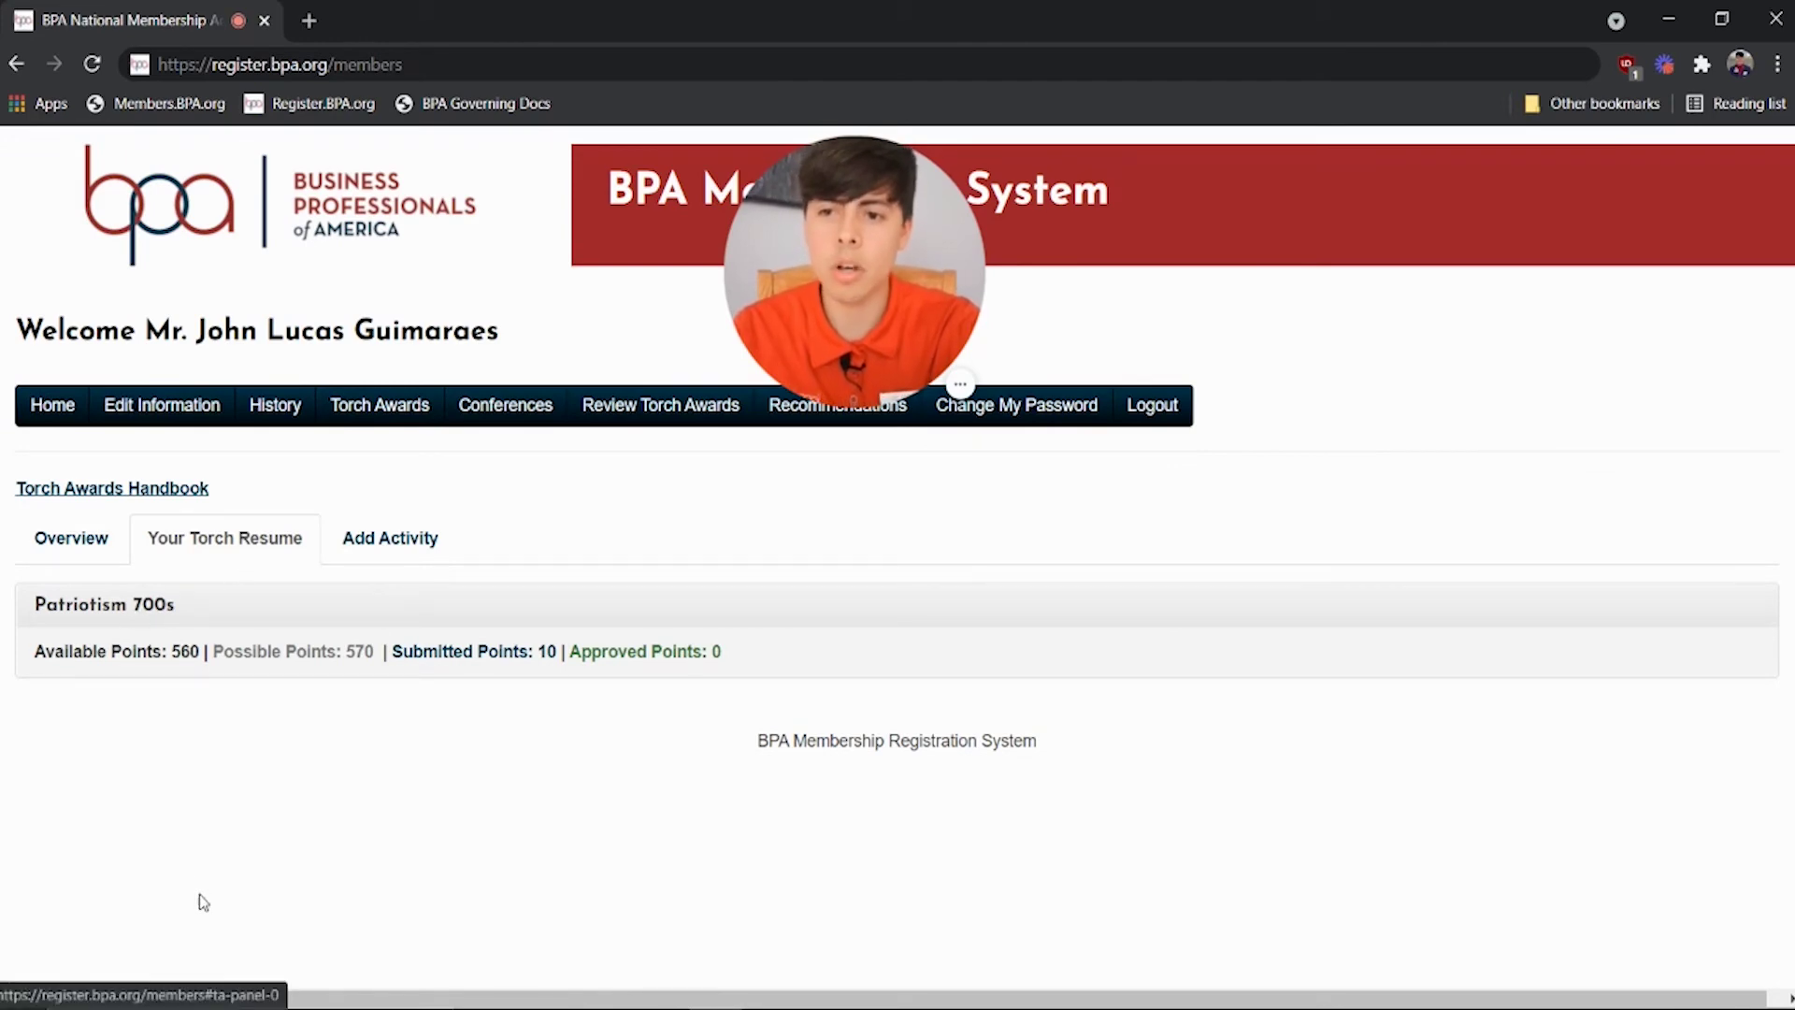
left_click(117, 607)
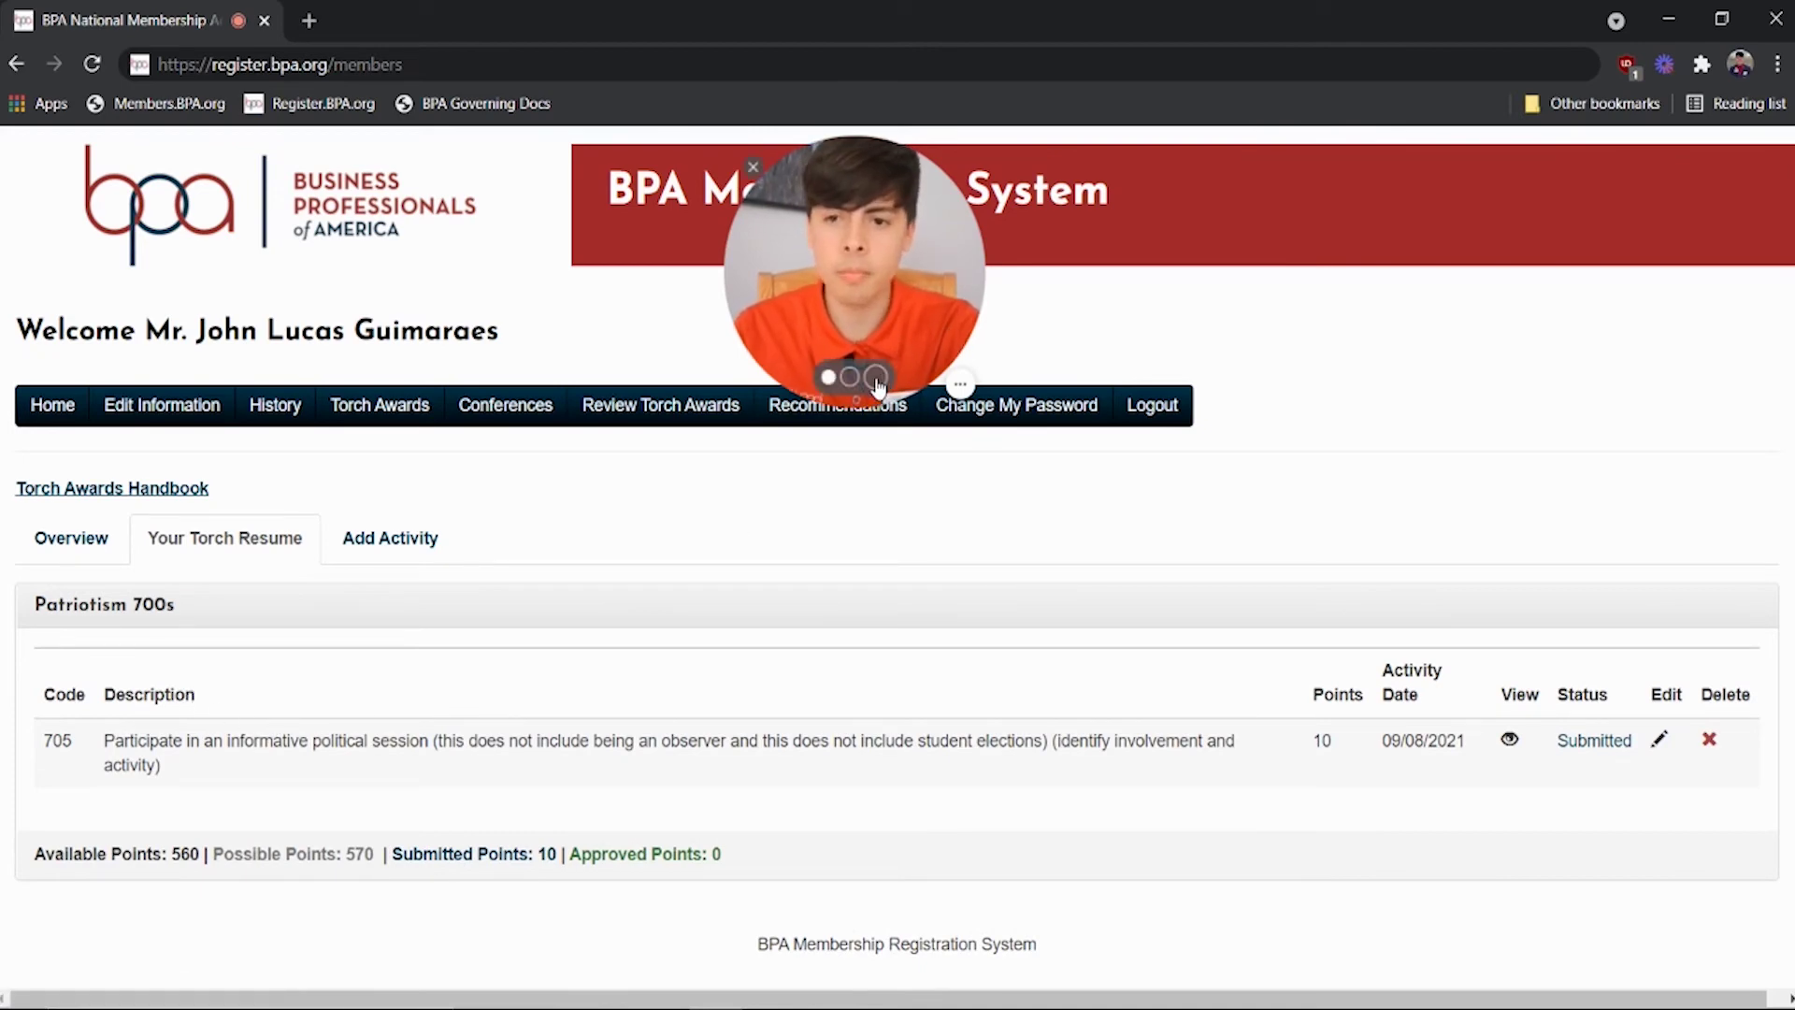
left_click(875, 378)
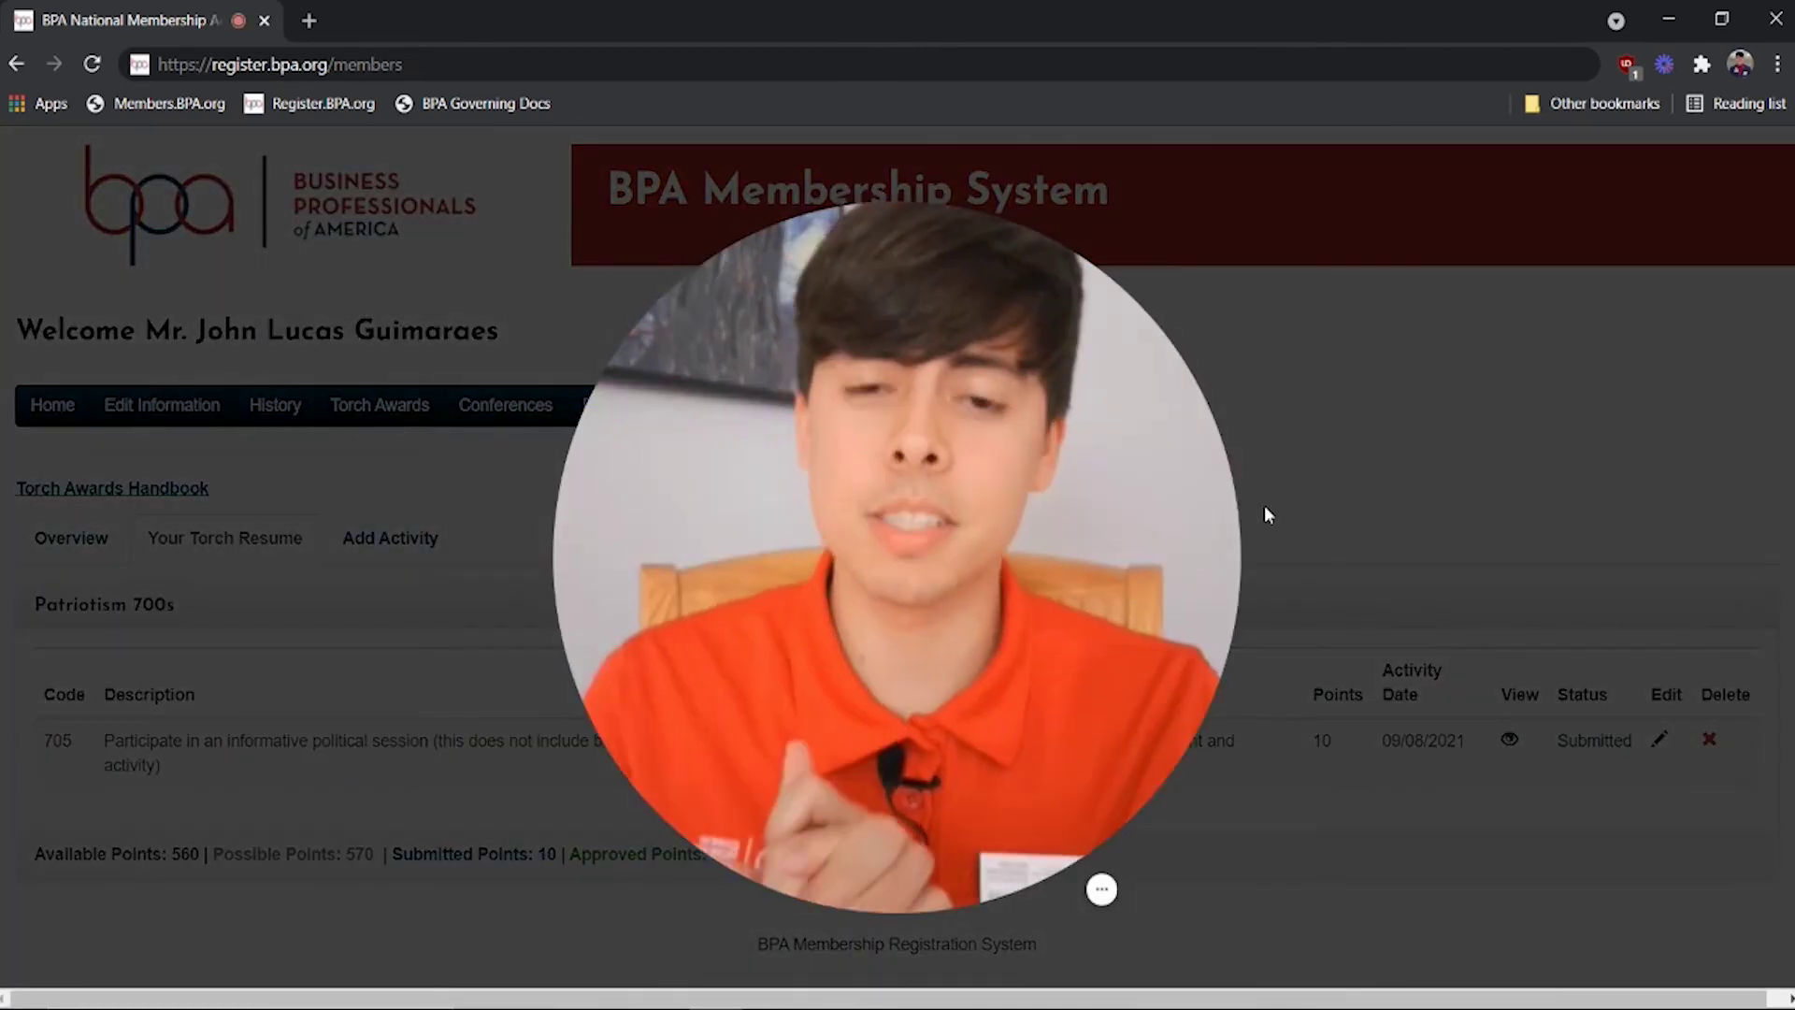